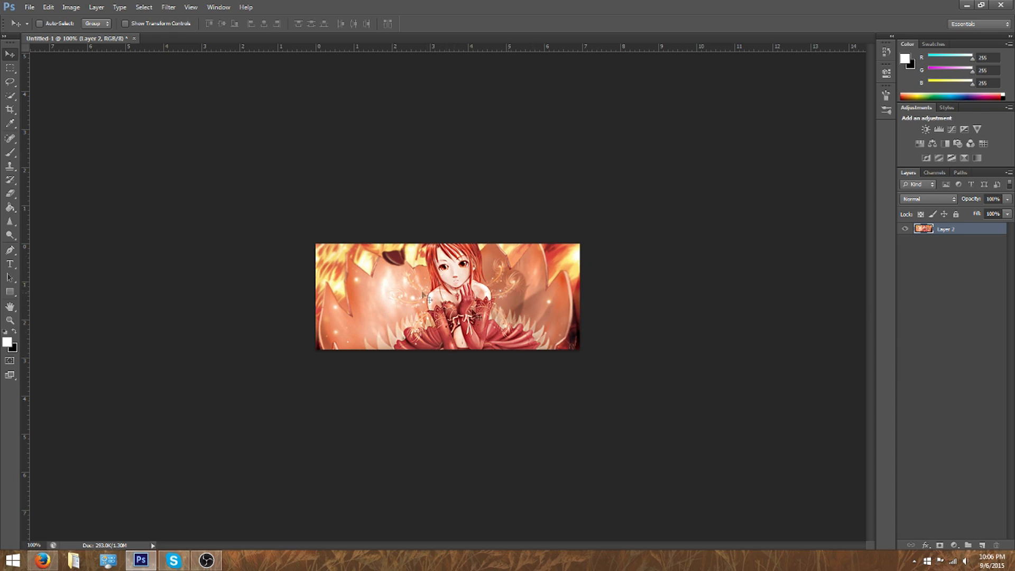
Add a blank layer and stamp a white splatter in the banner's lower-right area with the 2207 brush at 298 px
key(ctrl+shift+n)
key(Return)
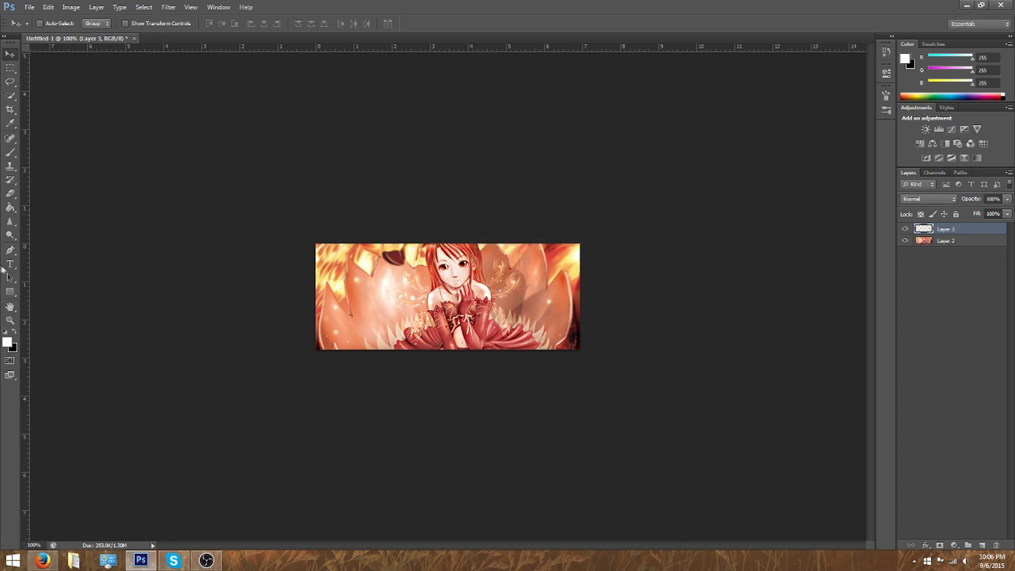
drag(15, 153, 38, 153)
click(53, 24)
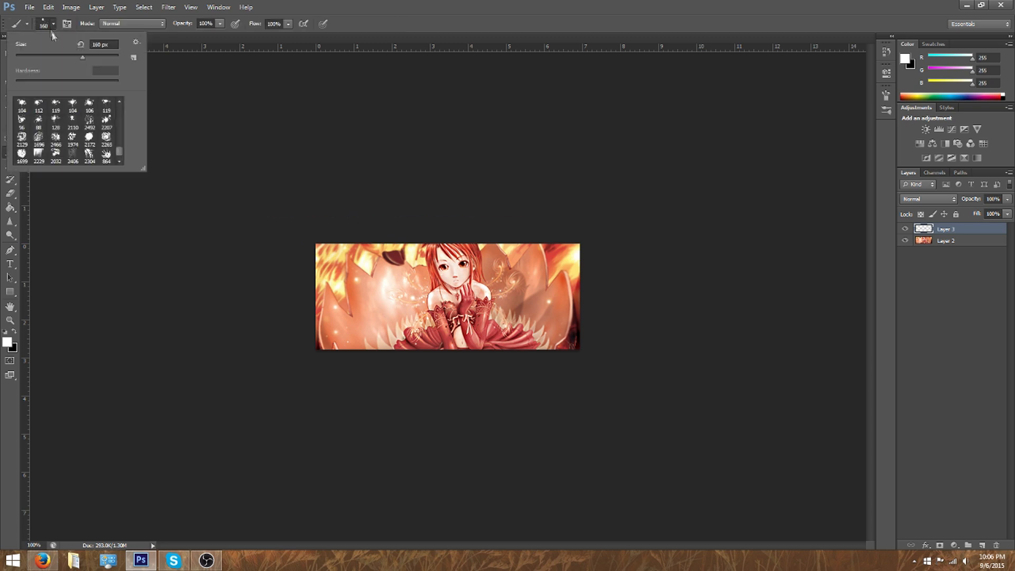
click(106, 119)
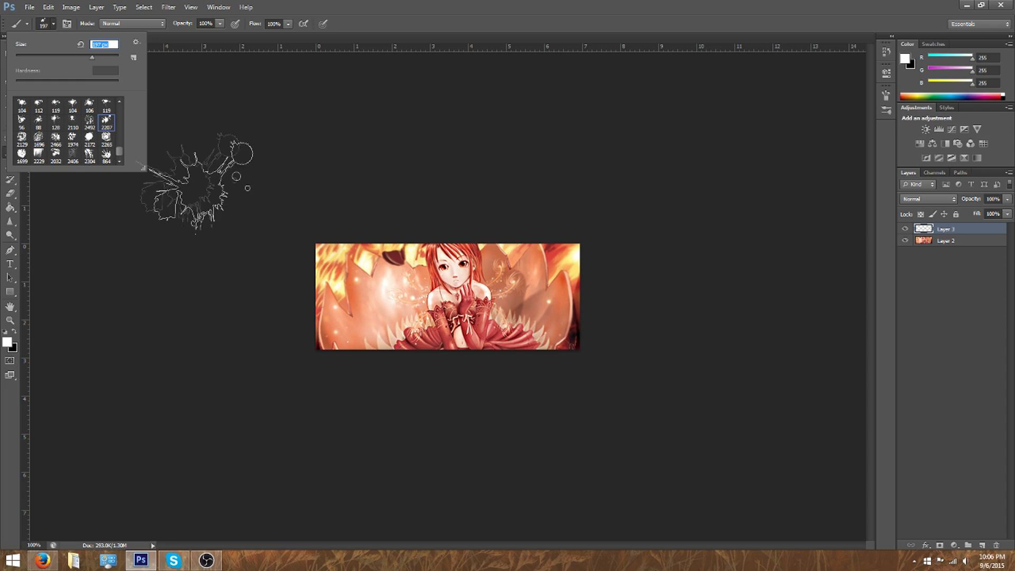
click(112, 156)
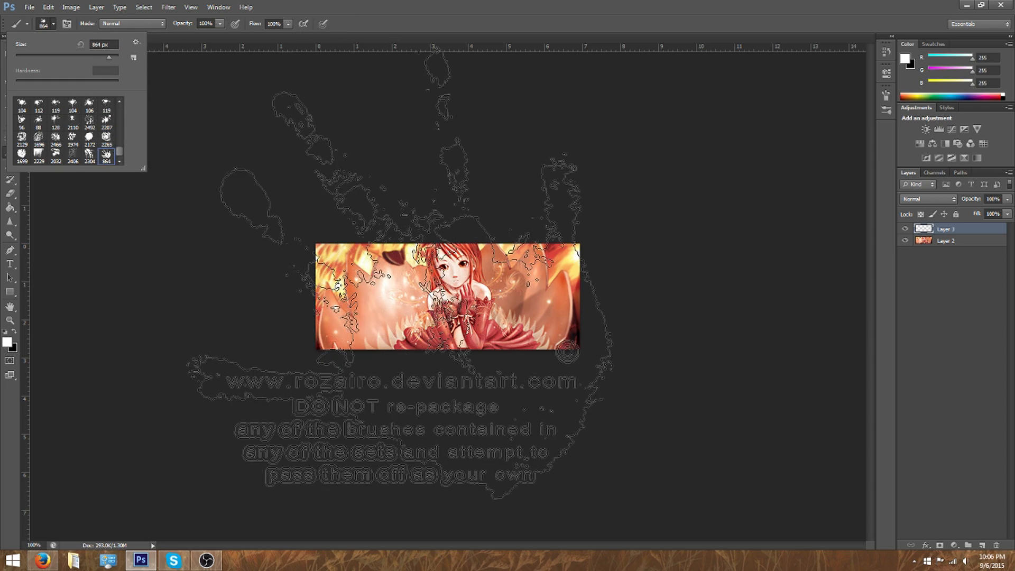
click(104, 121)
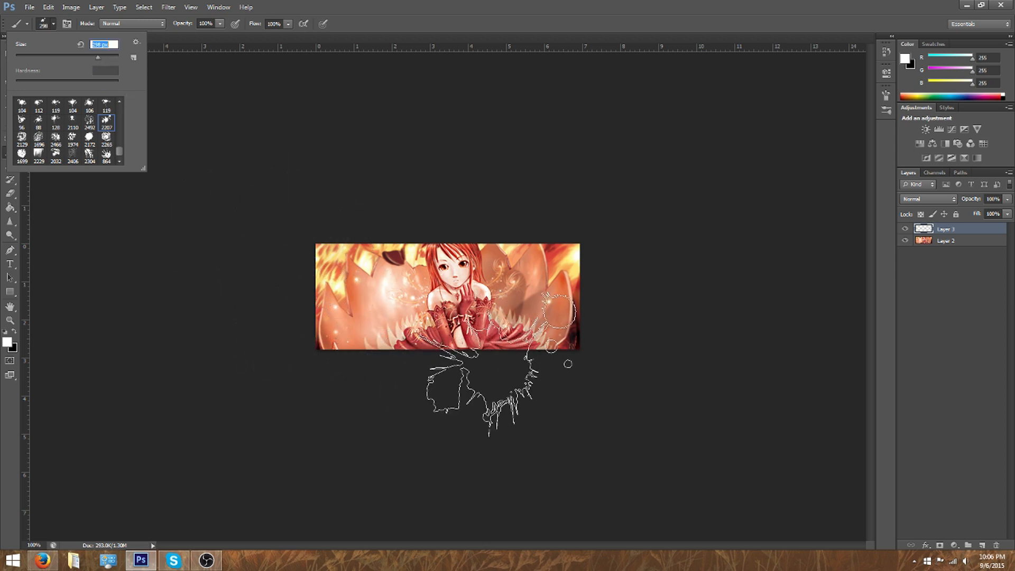
click(508, 361)
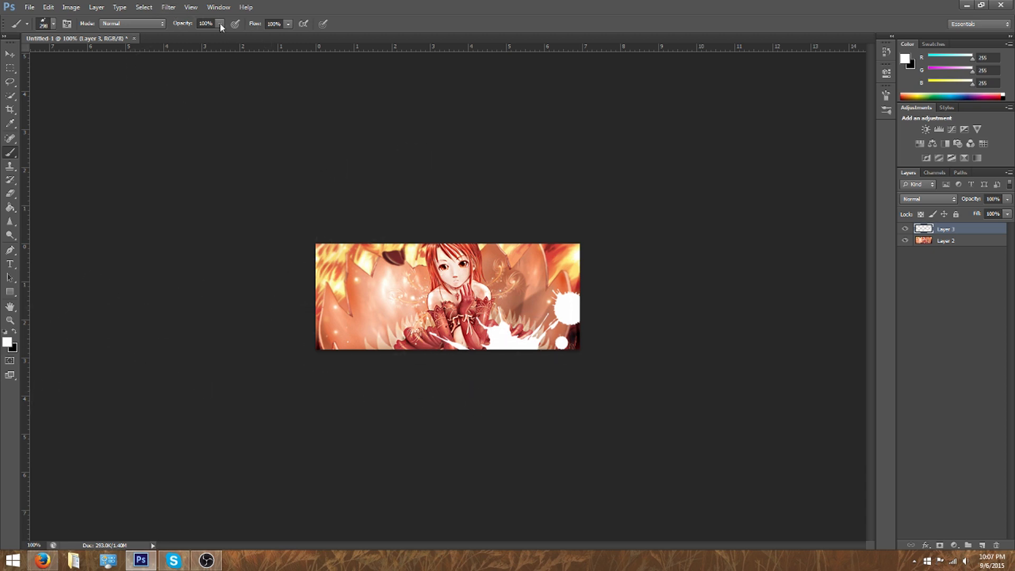
Stamp white splatters with the 2110 brush at the banner's lower-left corner, along its upper edge and beside the girl's arm
click(53, 24)
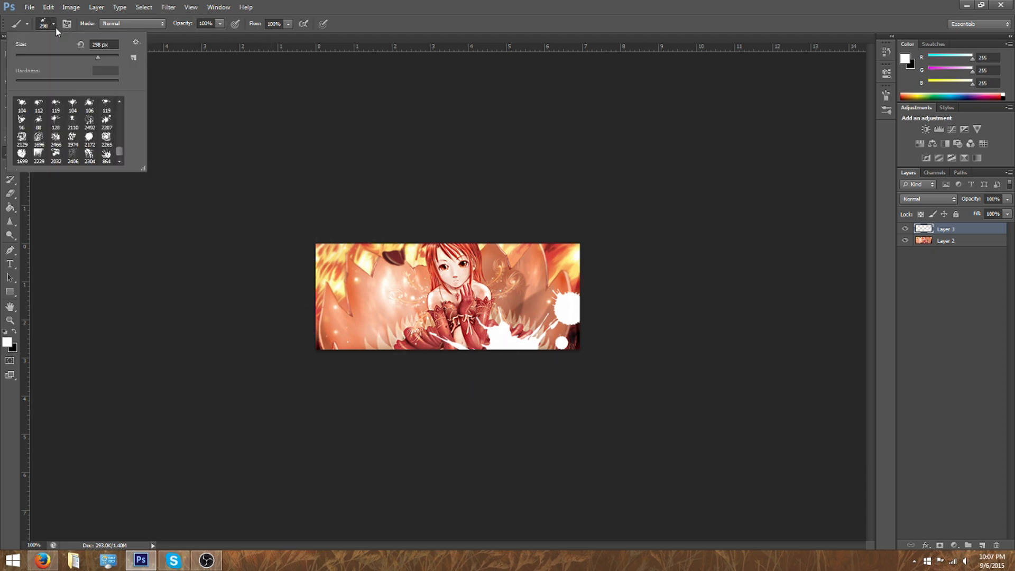
click(72, 120)
click(93, 54)
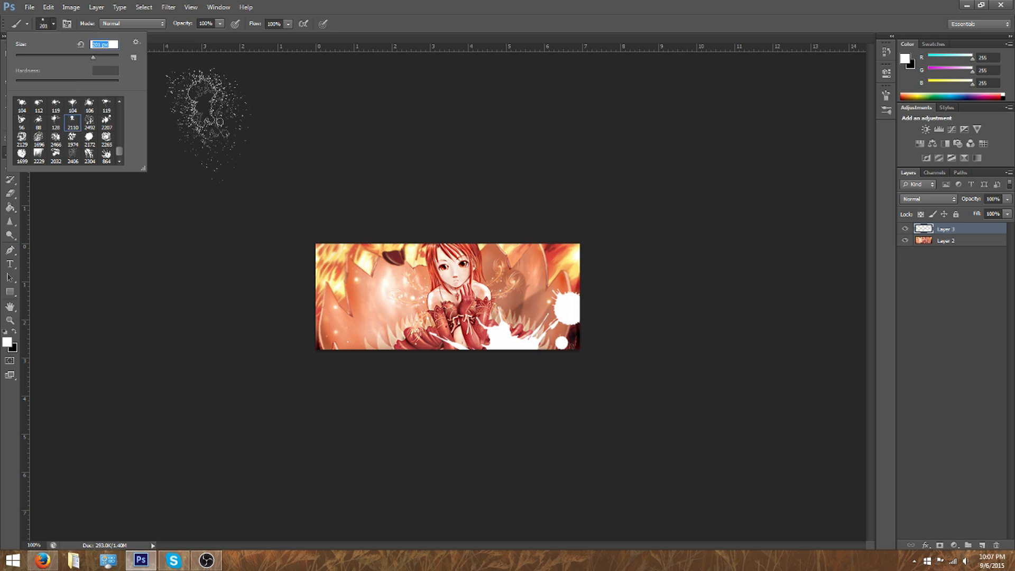
click(333, 331)
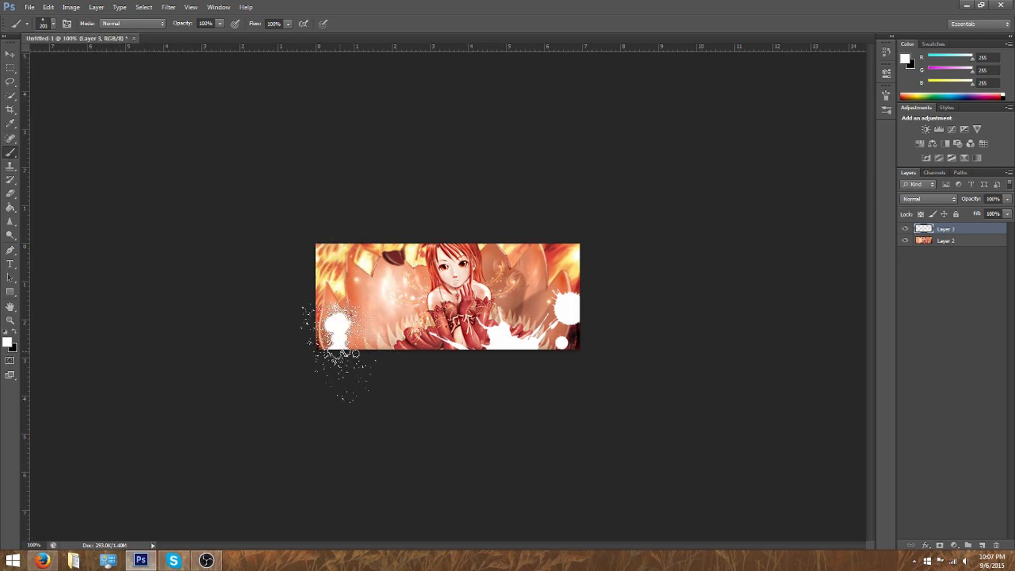
click(539, 216)
click(402, 312)
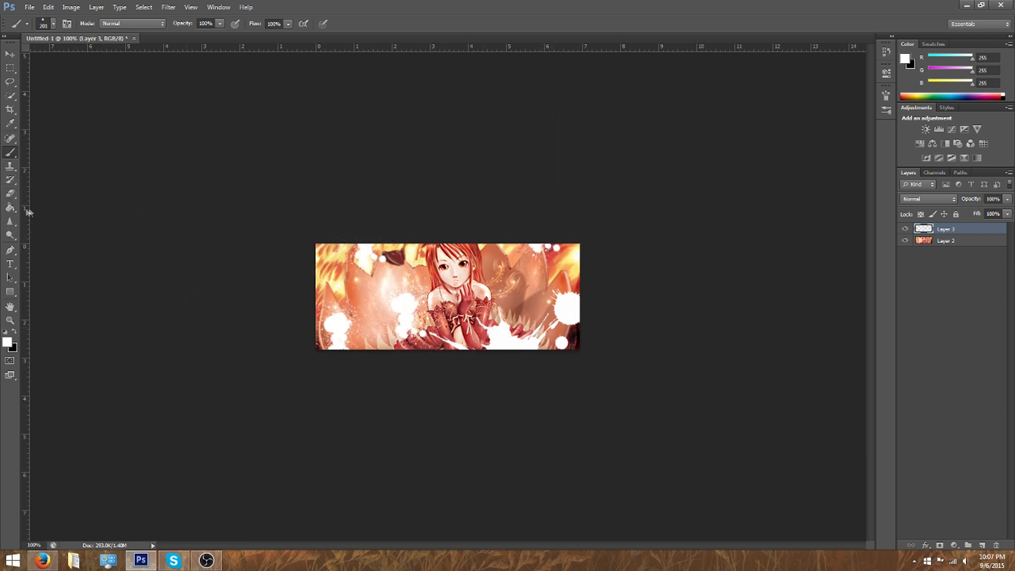
Erase the white splatter in the banner's lower-left corner with the Eraser
click(11, 194)
click(23, 193)
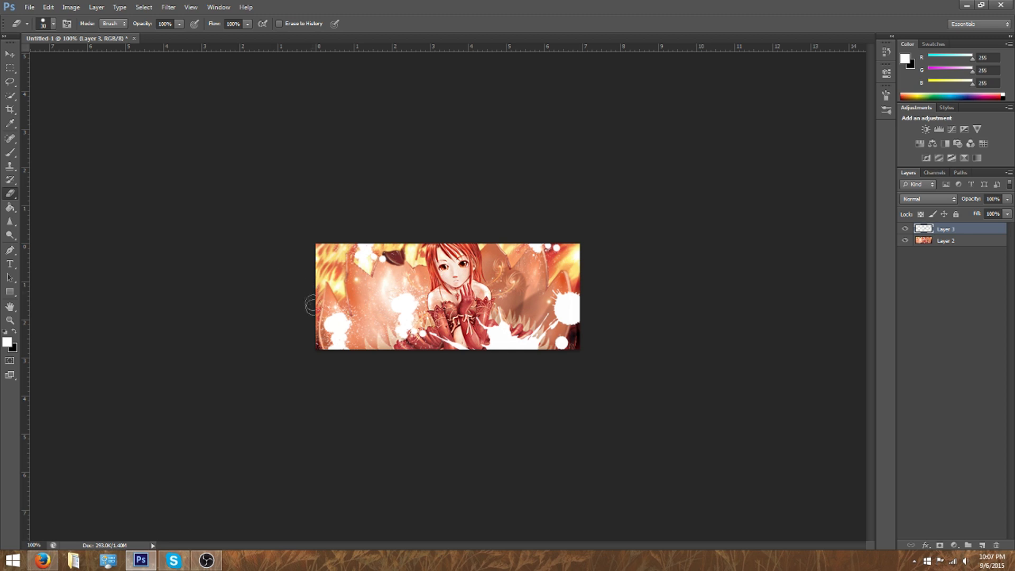
mouse_move(310, 347)
mouse_down()
mouse_move(339, 328)
mouse_move(339, 355)
mouse_move(350, 336)
mouse_up()
Duplicate Layer 2 and place the copy above the splatter layer
click(10, 55)
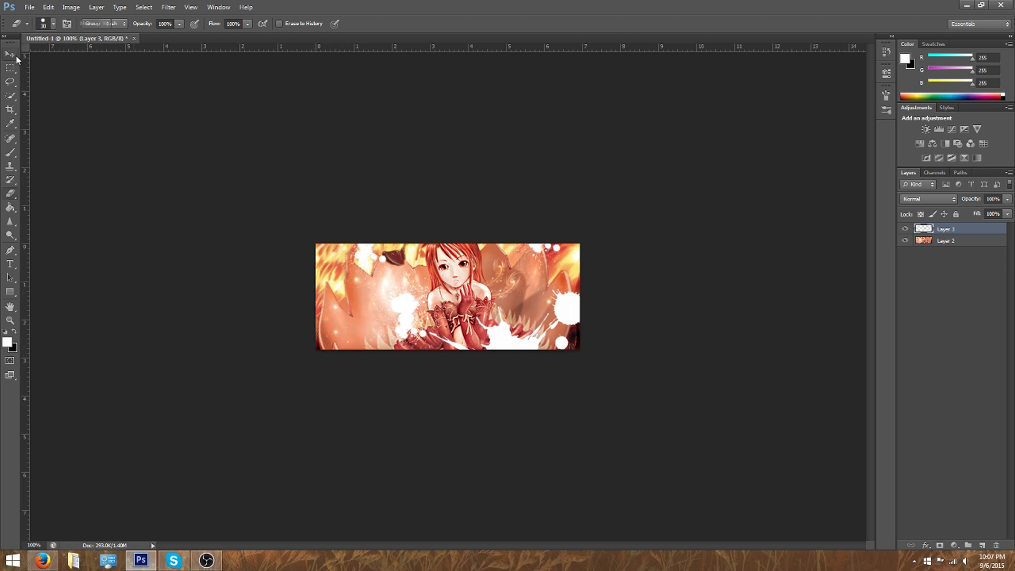
click(942, 239)
right_click(943, 241)
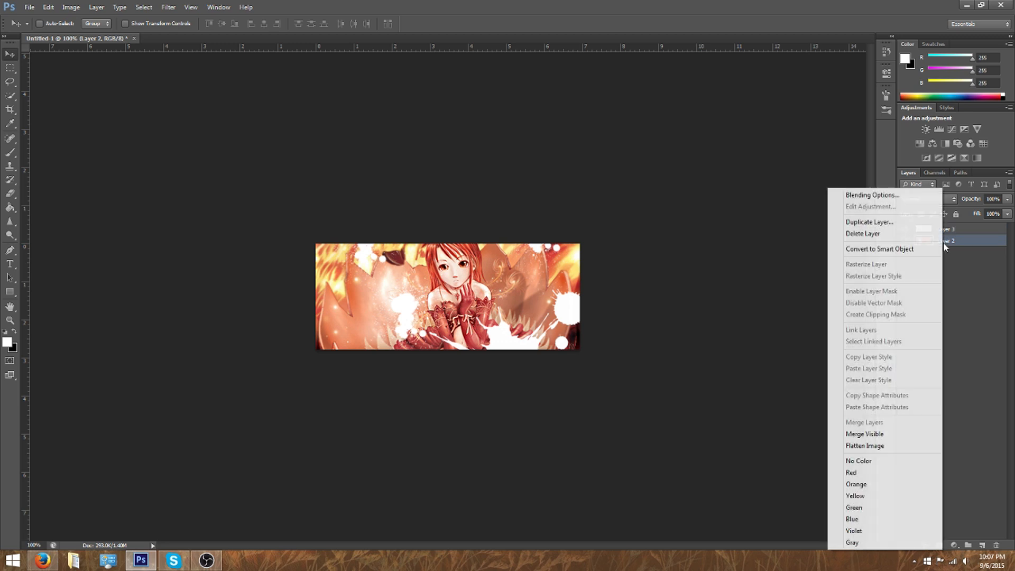
click(869, 222)
key(Return)
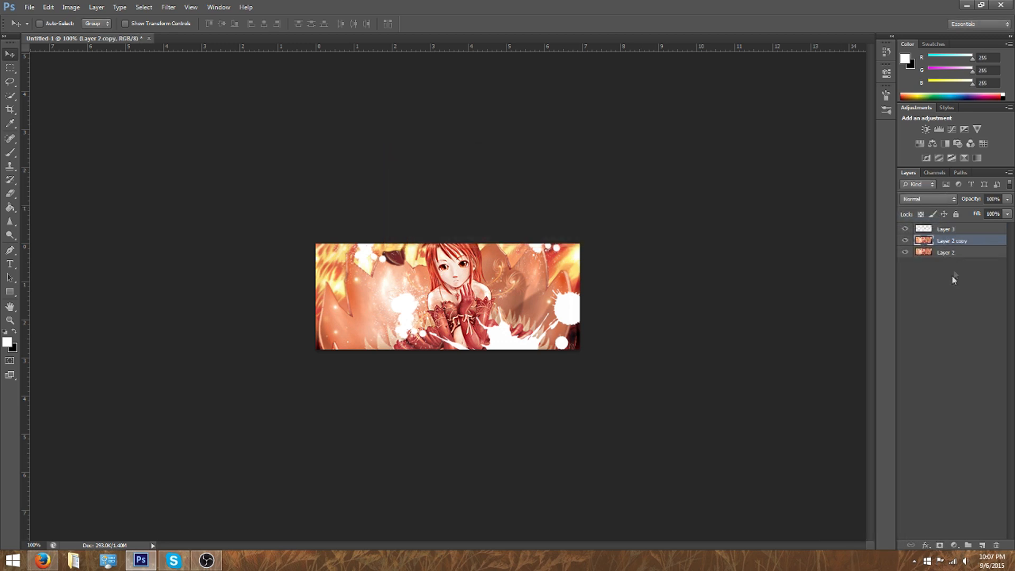
drag(951, 242, 953, 228)
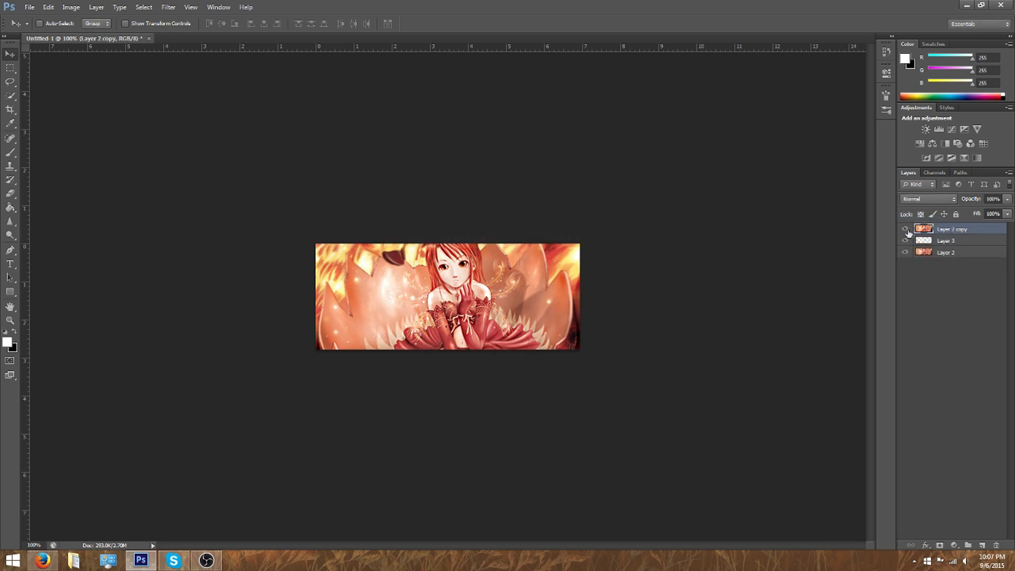
Toggle the Layer 2 copy's visibility to check the splatters beneath, and clip the copy to Layer 3 with a clipping mask
click(946, 241)
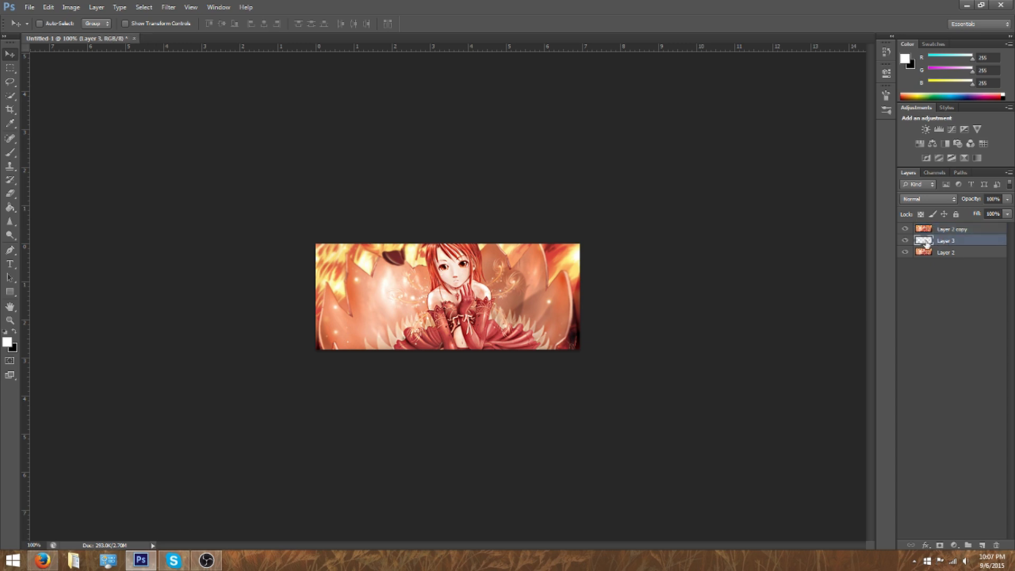
click(904, 229)
click(904, 228)
click(950, 229)
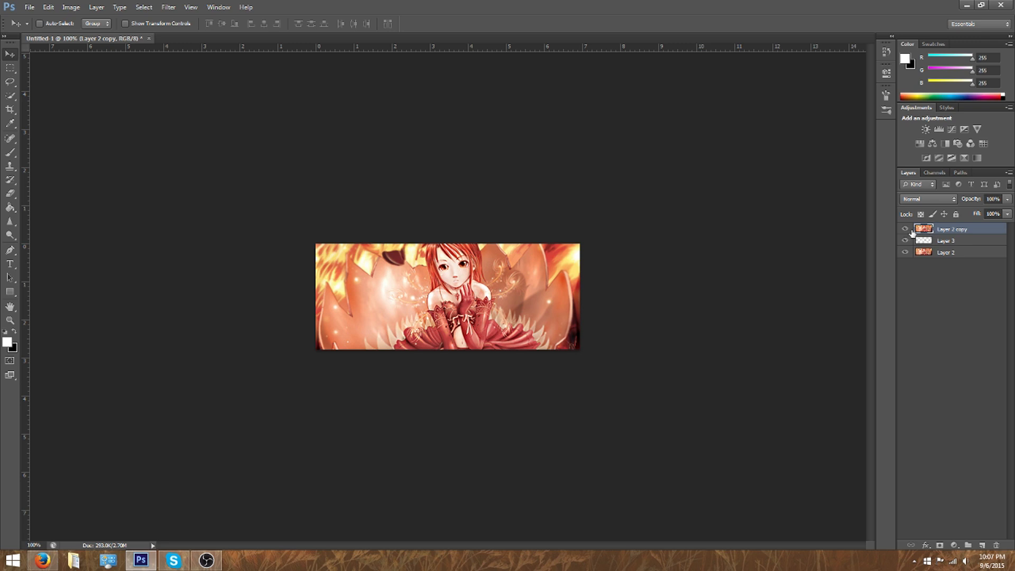
right_click(945, 232)
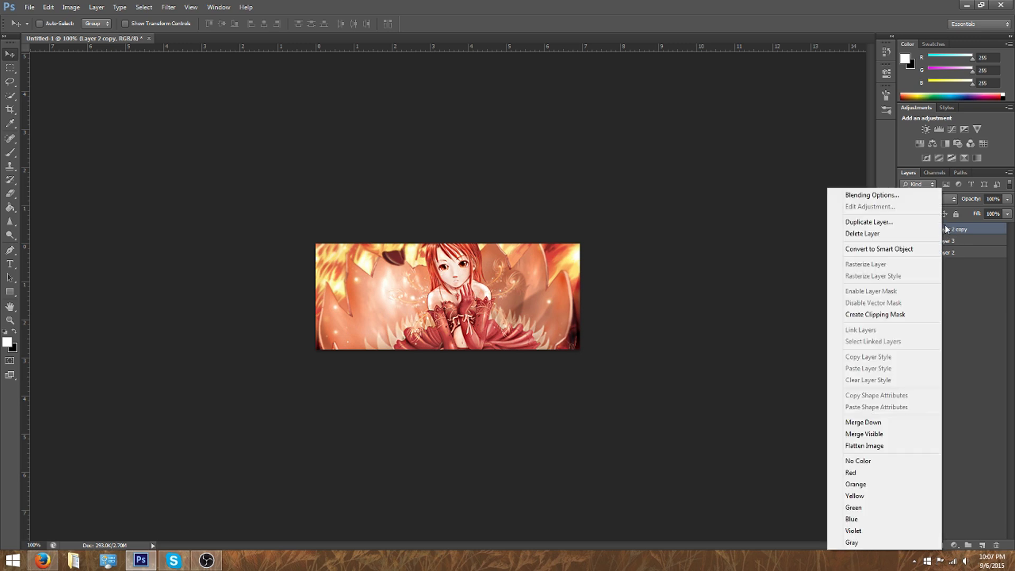
click(887, 315)
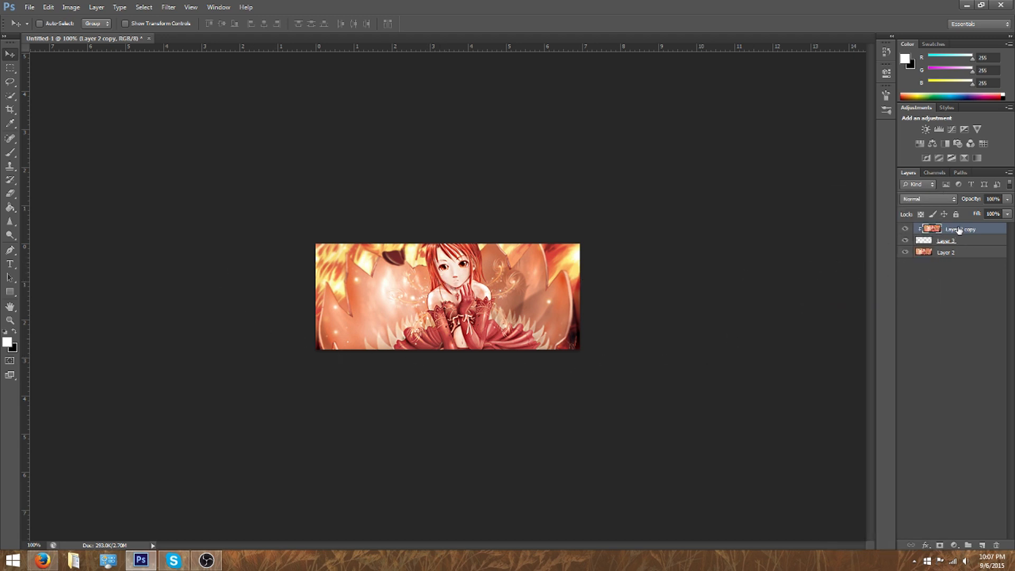
Flip the clipped Layer 2 copy horizontally
click(54, 10)
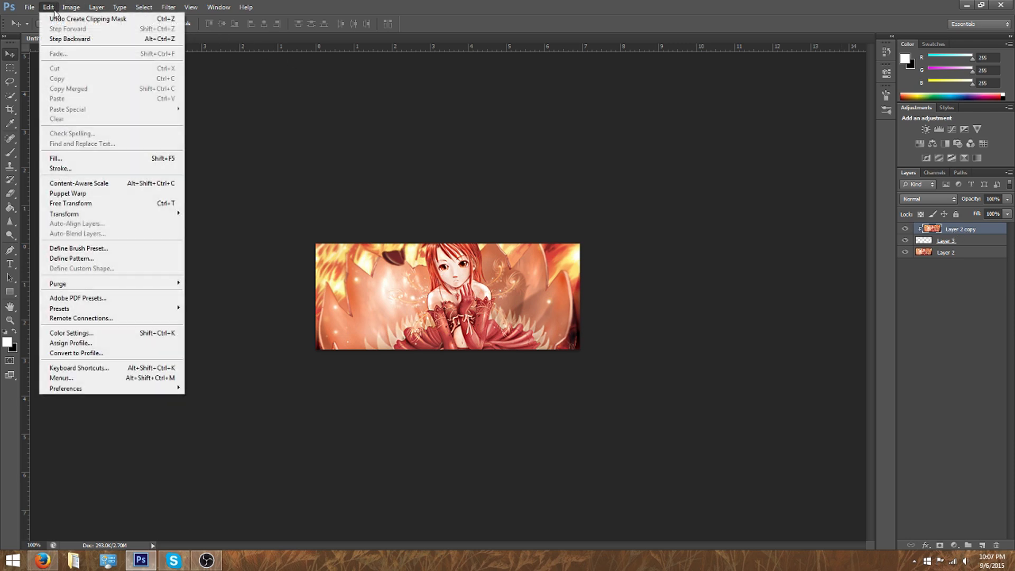
mouse_move(159, 214)
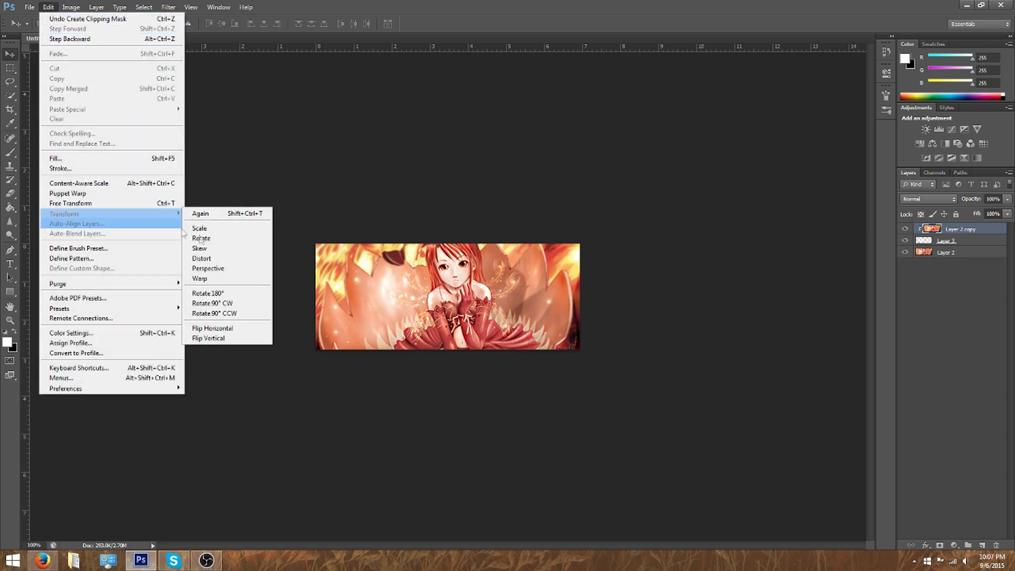
click(247, 328)
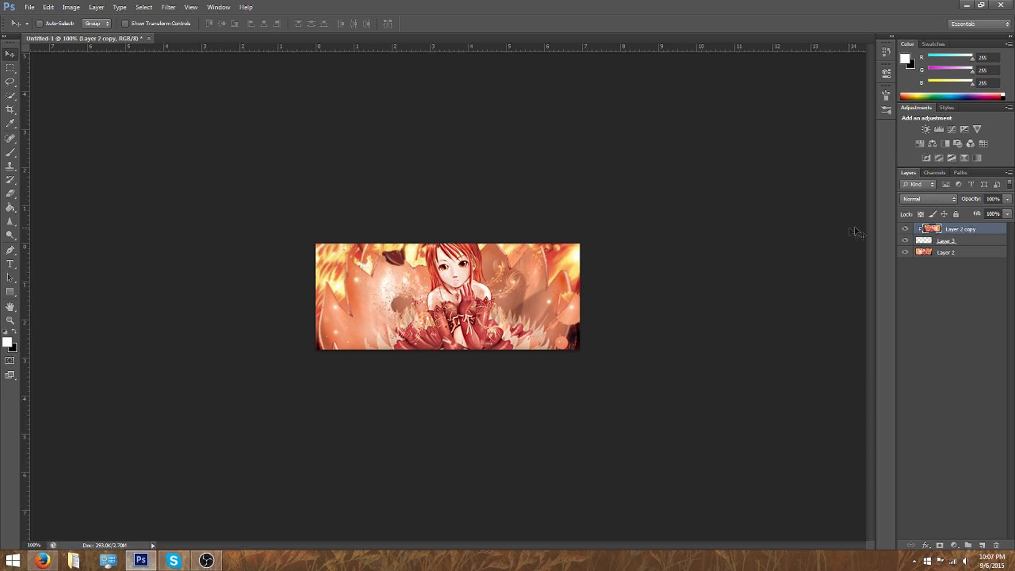
Duplicate the clipped copy and shift the duplicate up and to the left so different imagery fills the splatters
right_click(971, 233)
click(946, 223)
click(597, 173)
drag(511, 327, 297, 190)
mouse_move(381, 269)
mouse_down()
mouse_move(395, 269)
mouse_move(405, 286)
mouse_up()
Erase the part of Layer 2 copy 2 that shows in the splatter beside the girl's arm
right_click(11, 194)
click(33, 193)
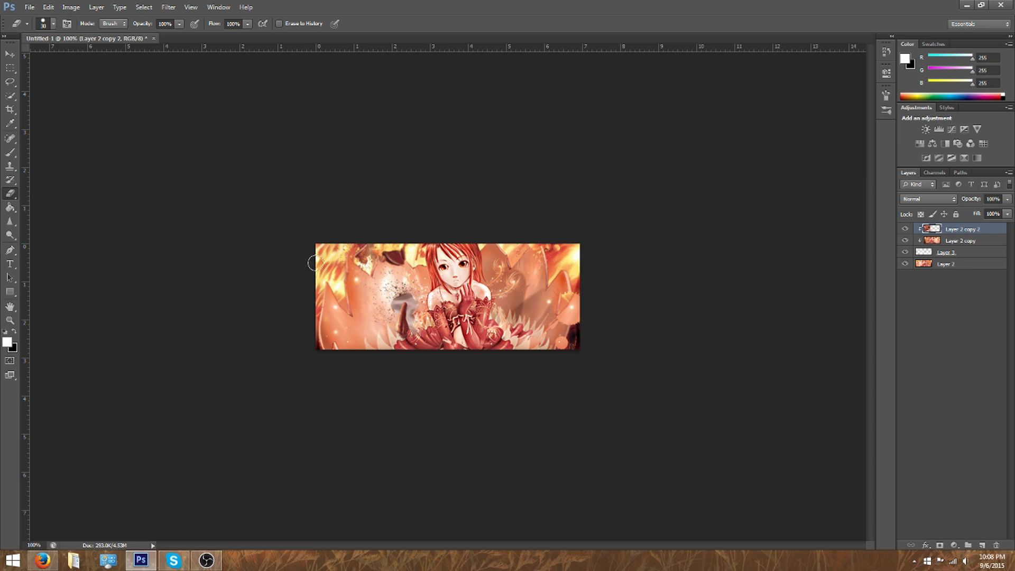
mouse_move(378, 307)
mouse_down()
mouse_move(396, 327)
mouse_move(413, 314)
mouse_move(412, 331)
mouse_up()
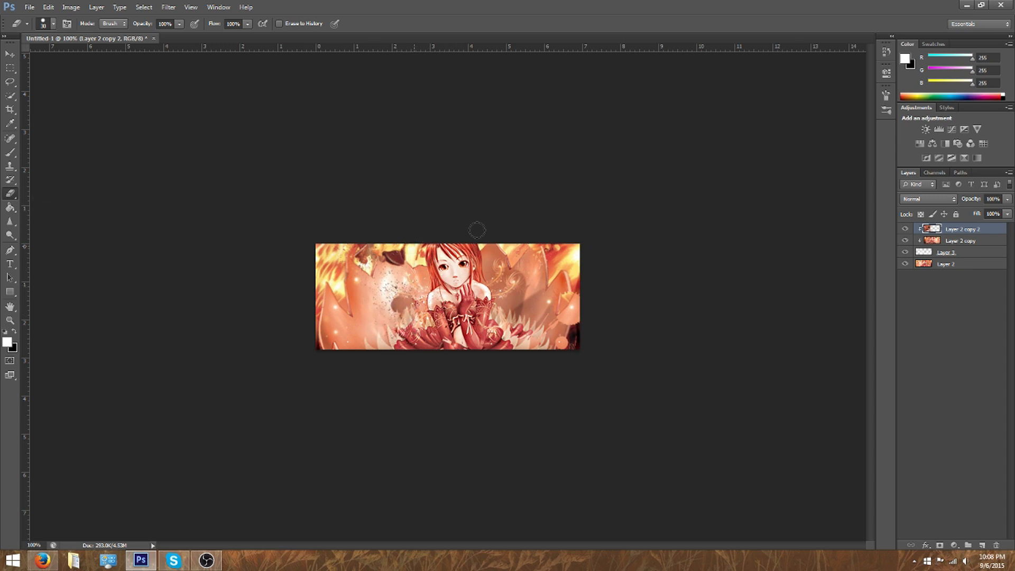
Duplicate the top clipped layer twice and move the newest duplicate down and to the right with the Move tool
click(10, 68)
click(9, 56)
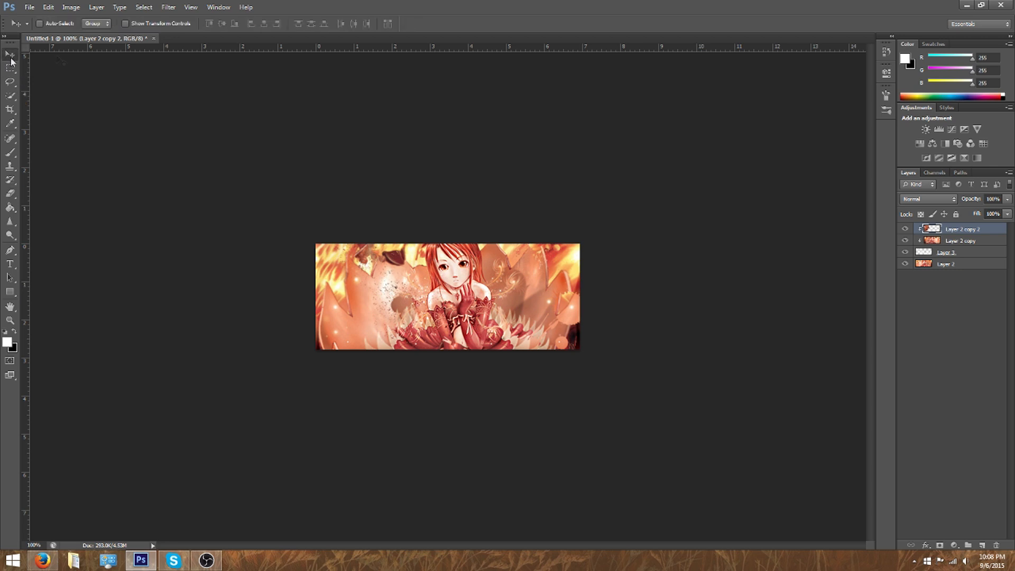
right_click(962, 228)
click(879, 222)
click(608, 176)
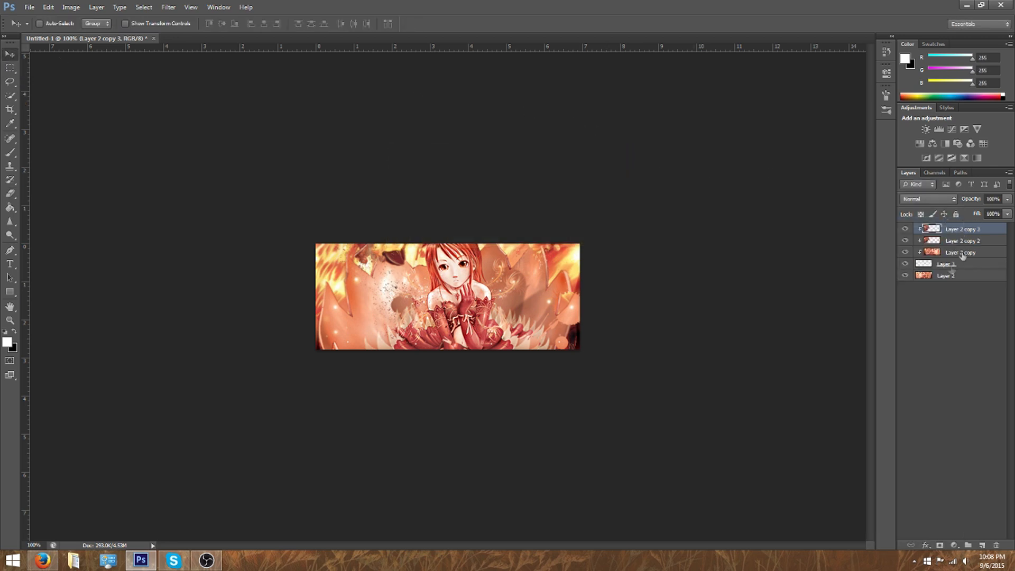
right_click(954, 228)
click(918, 226)
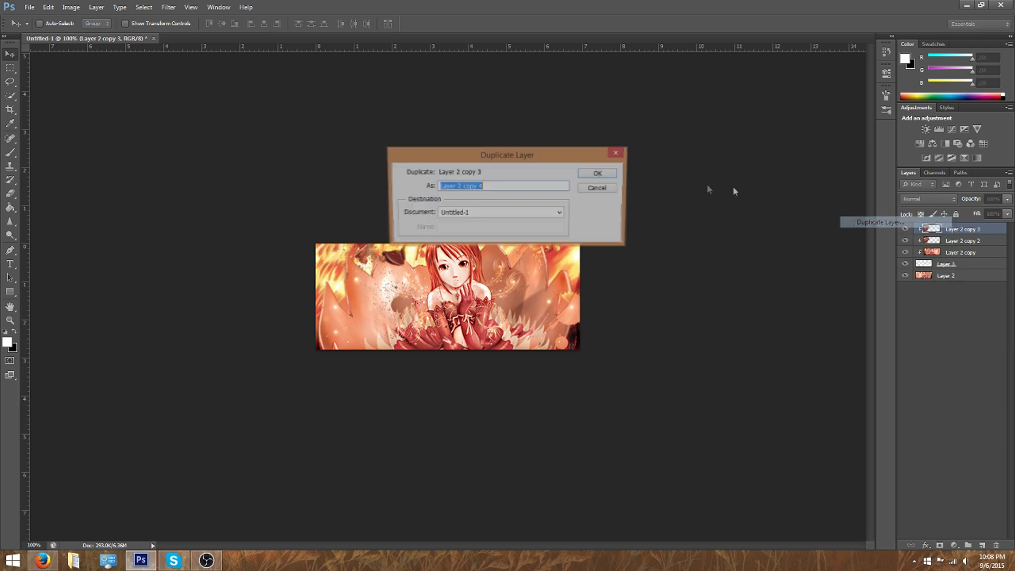
click(606, 174)
drag(545, 325, 613, 349)
Duplicate Layer 2 copy 4 and move the new copy to the left within the splatters
right_click(969, 234)
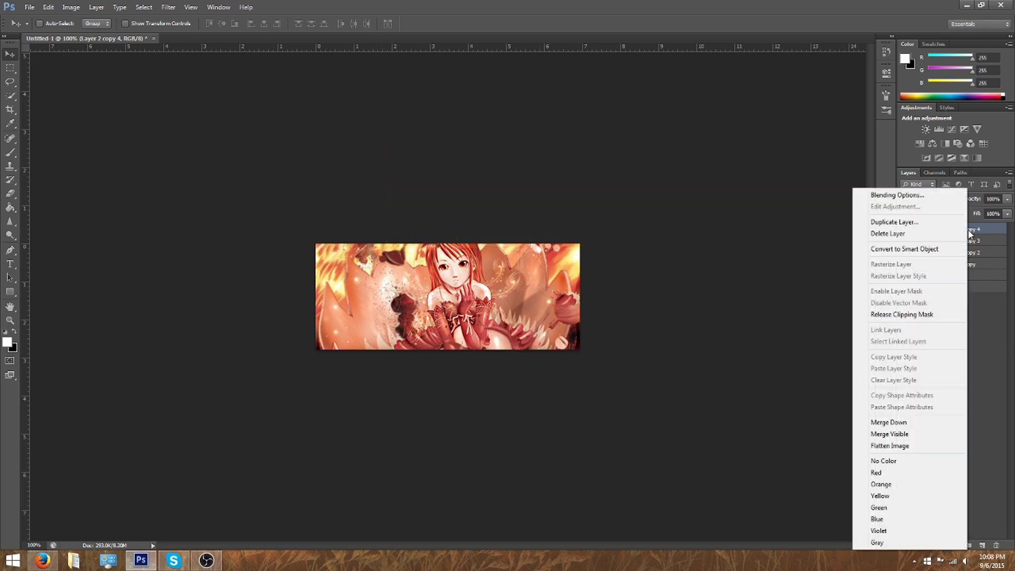
click(942, 222)
click(601, 174)
drag(587, 271, 444, 296)
right_click(945, 232)
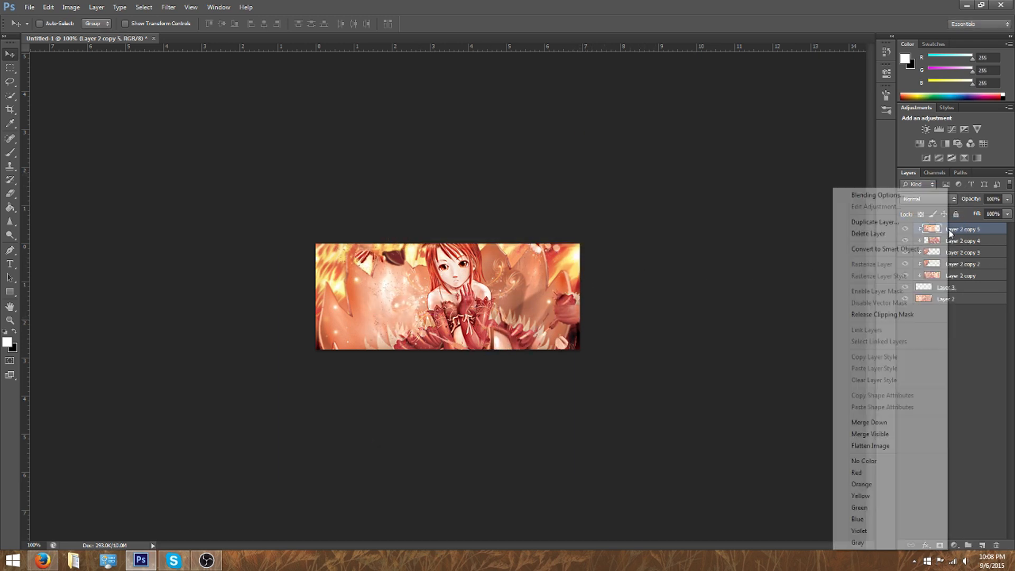
click(756, 237)
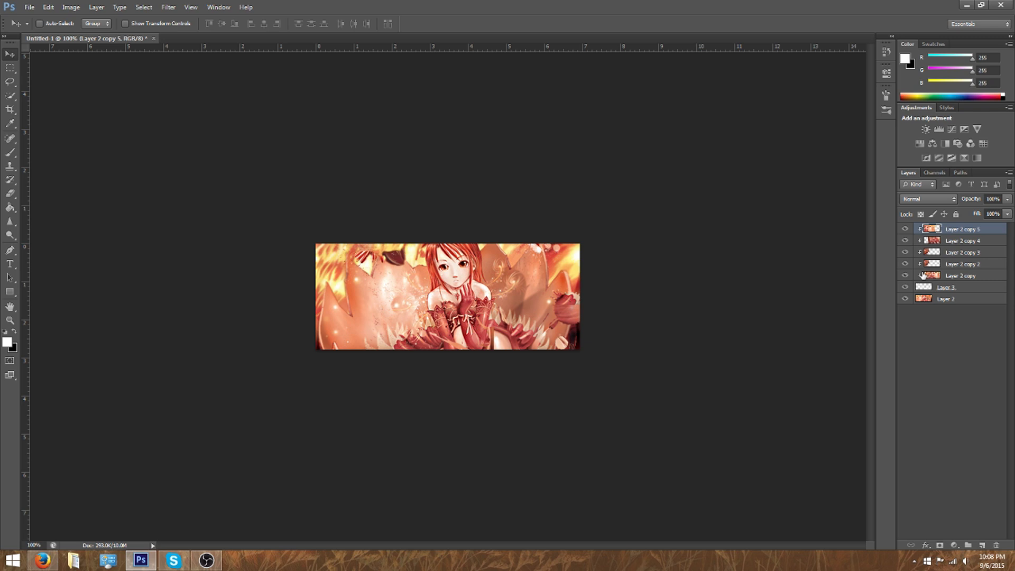
Release the clipping mask of Layer 2 copy 5 to compare the effect, and reapply the clipping mask
right_click(957, 233)
click(893, 314)
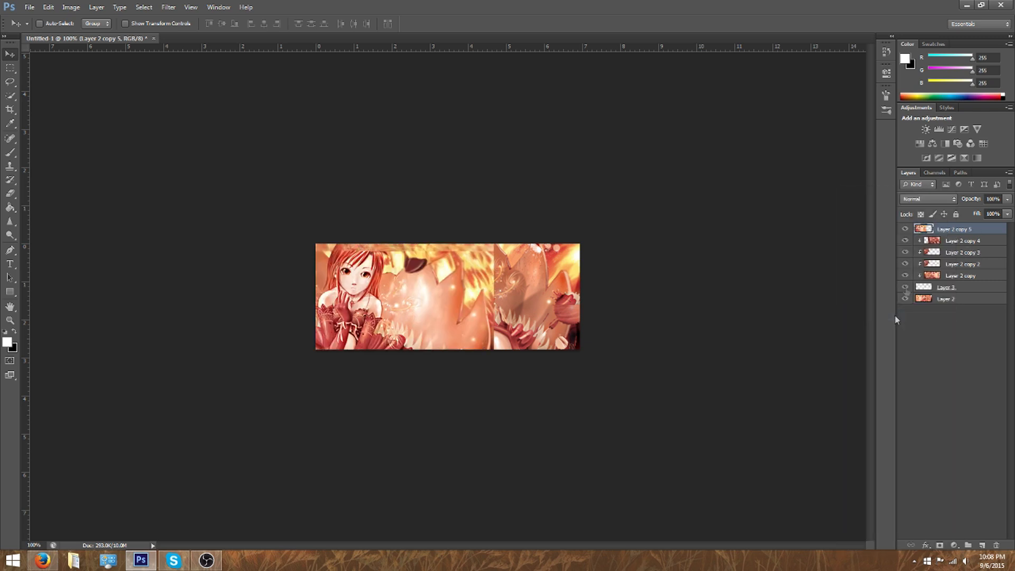
right_click(942, 230)
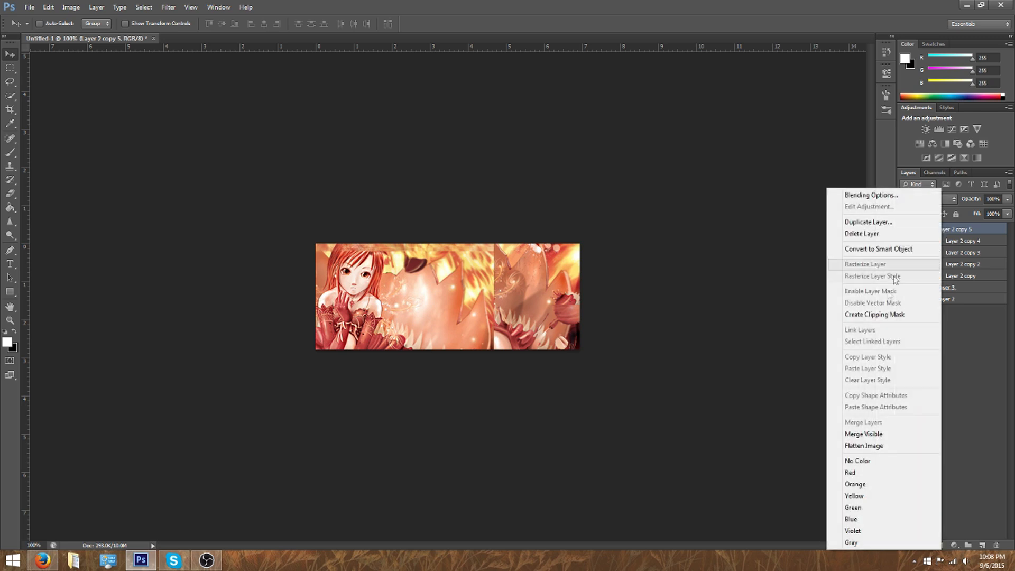
click(888, 314)
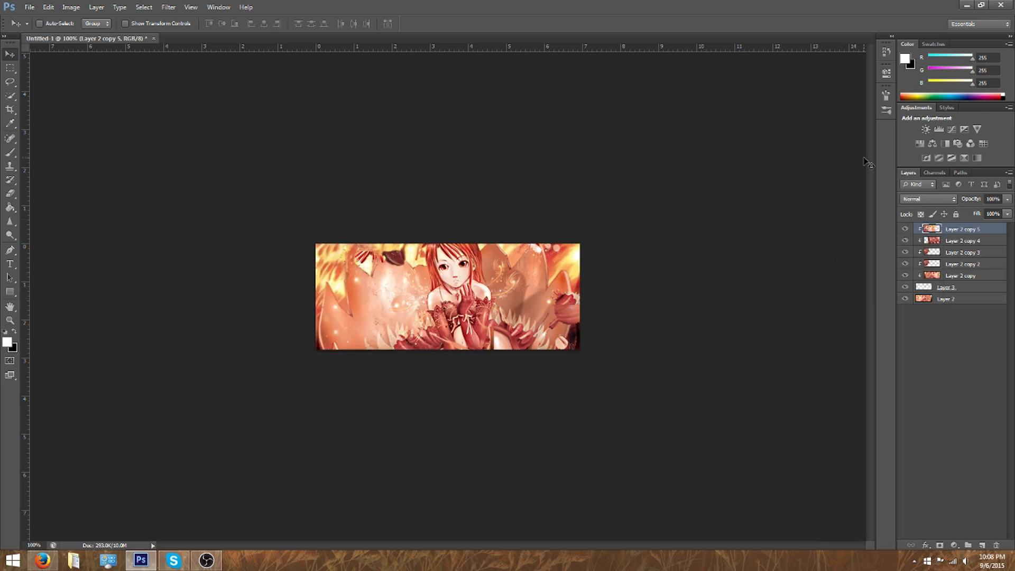
Delete Layer 3 together with all its clipped copies, and add a new blank layer above Layer 2
shift+click(959, 288)
drag(960, 255, 998, 544)
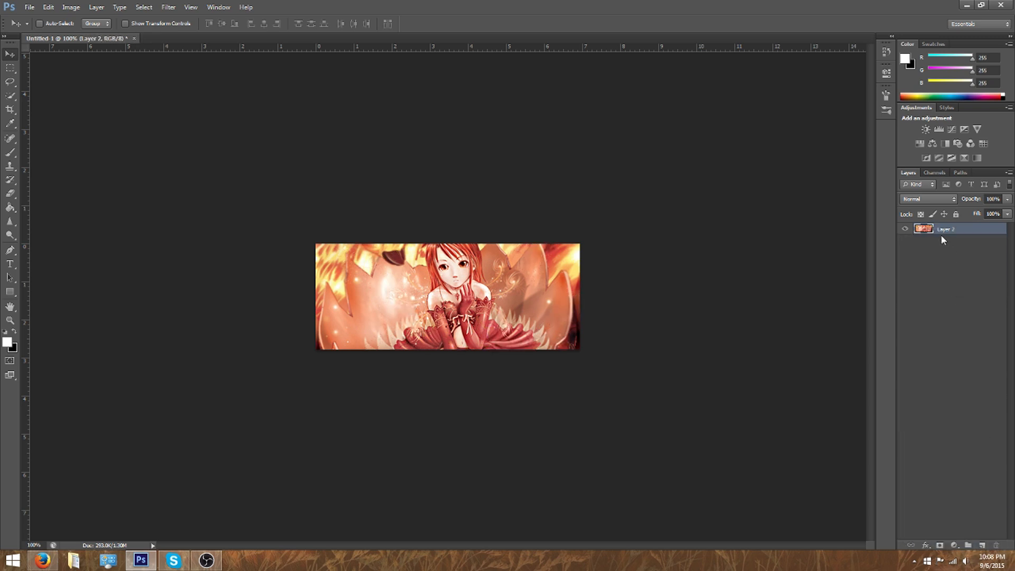
key(ctrl+shift+n)
key(Return)
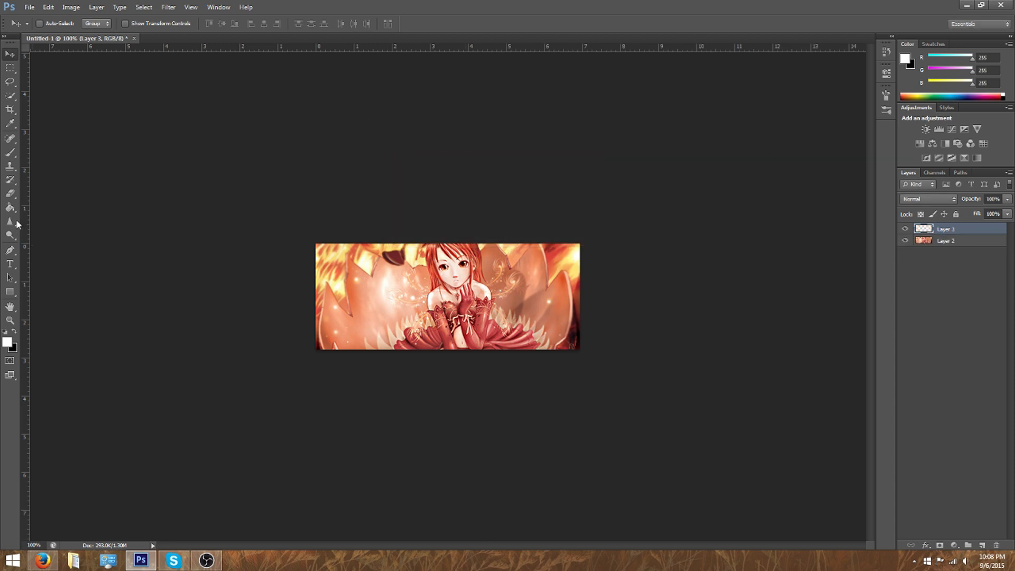
Draw a thin white horizontal rectangle from the banner's left edge to the character's shoulder with the Rectangle tool
click(17, 294)
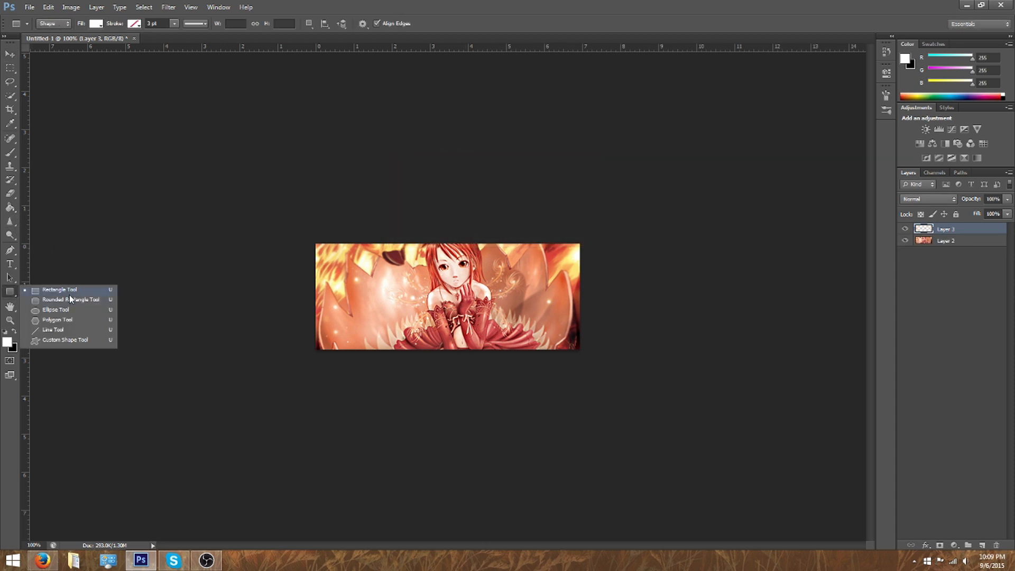
click(68, 294)
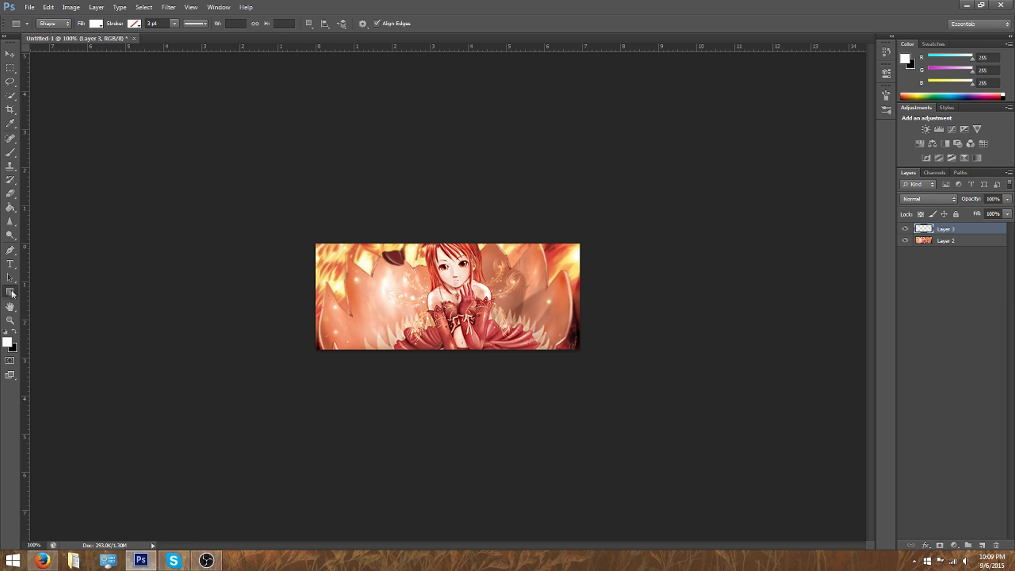
drag(10, 292, 38, 293)
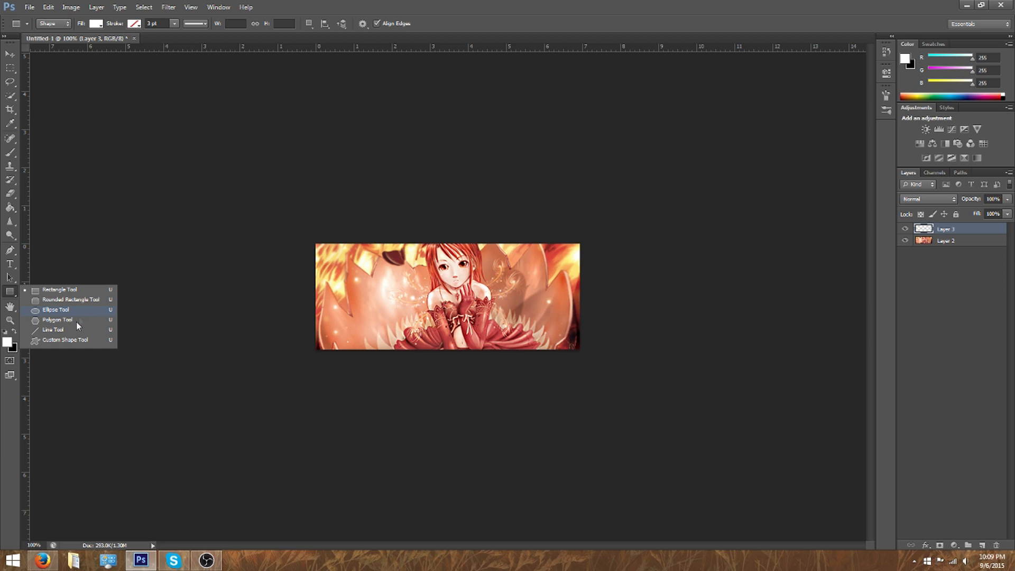
click(51, 289)
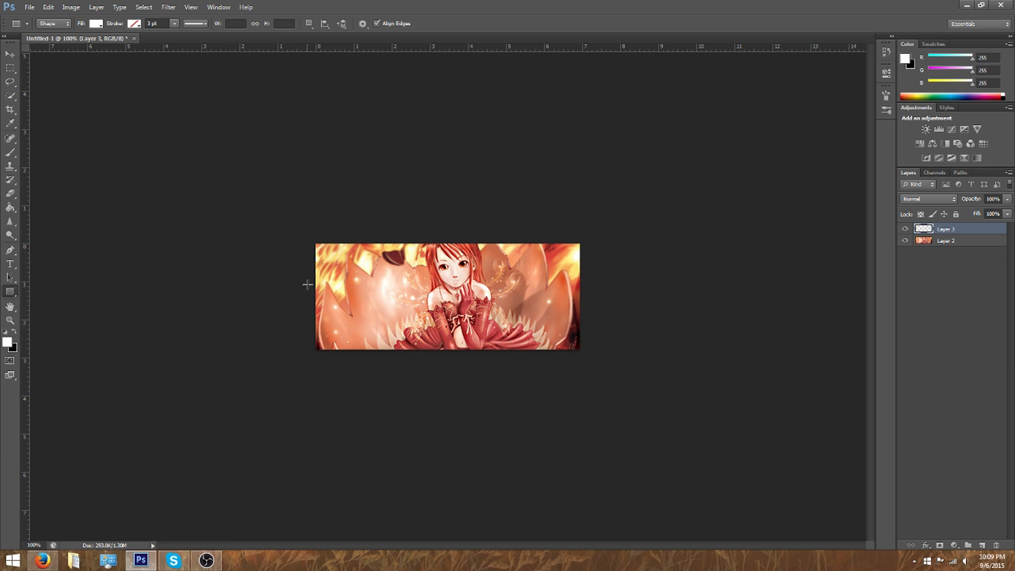
drag(324, 291, 428, 302)
click(9, 54)
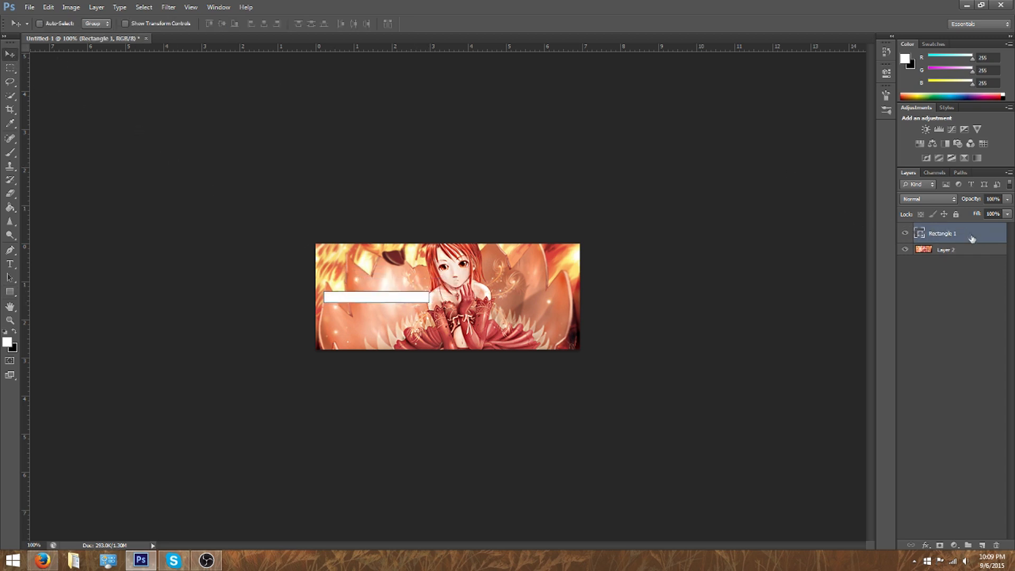
Duplicate Layer 2, place the copy above Rectangle 1, and clip it to the rectangle
right_click(962, 249)
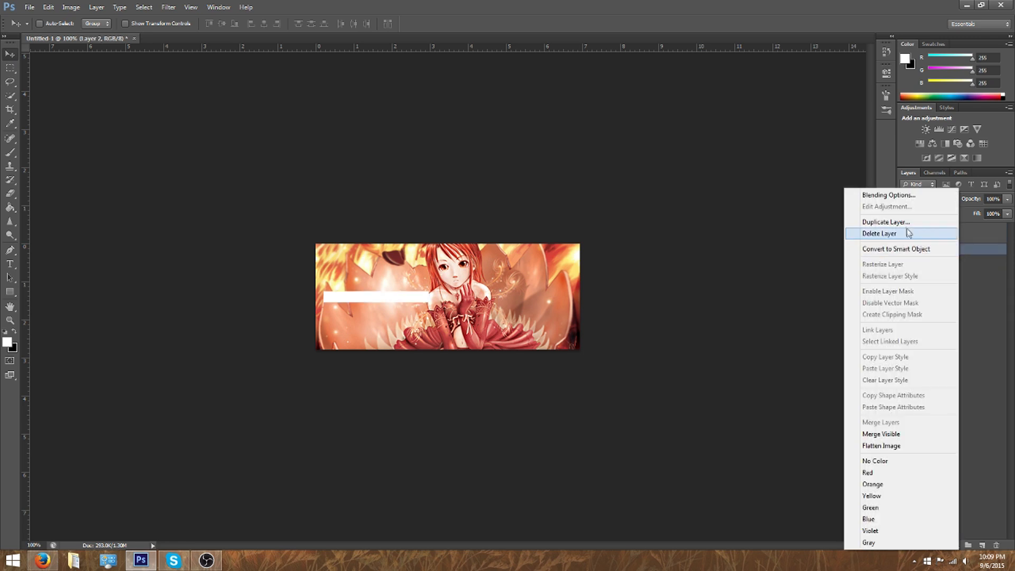
click(888, 222)
click(596, 173)
drag(963, 252, 961, 228)
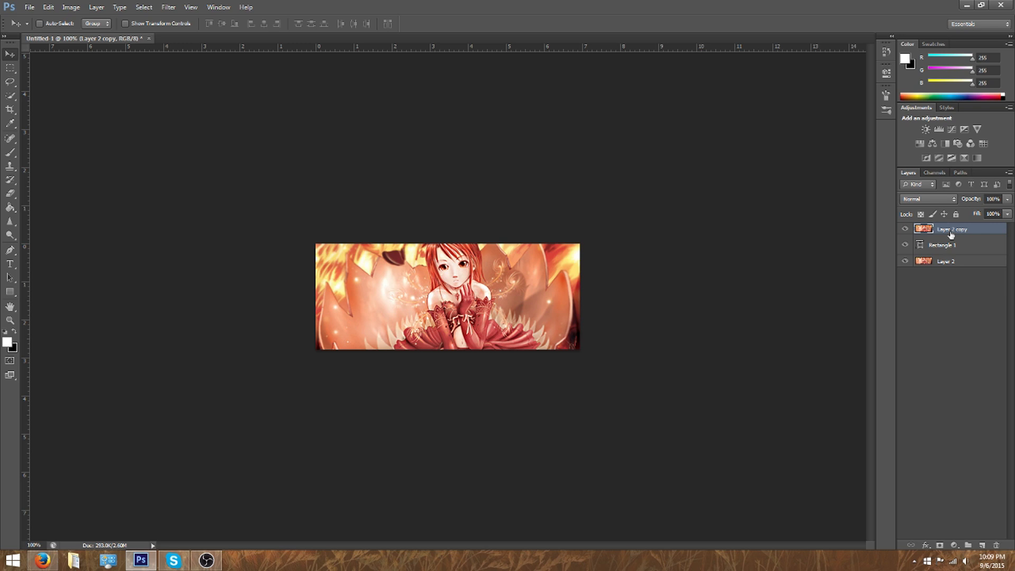
right_click(950, 234)
click(903, 310)
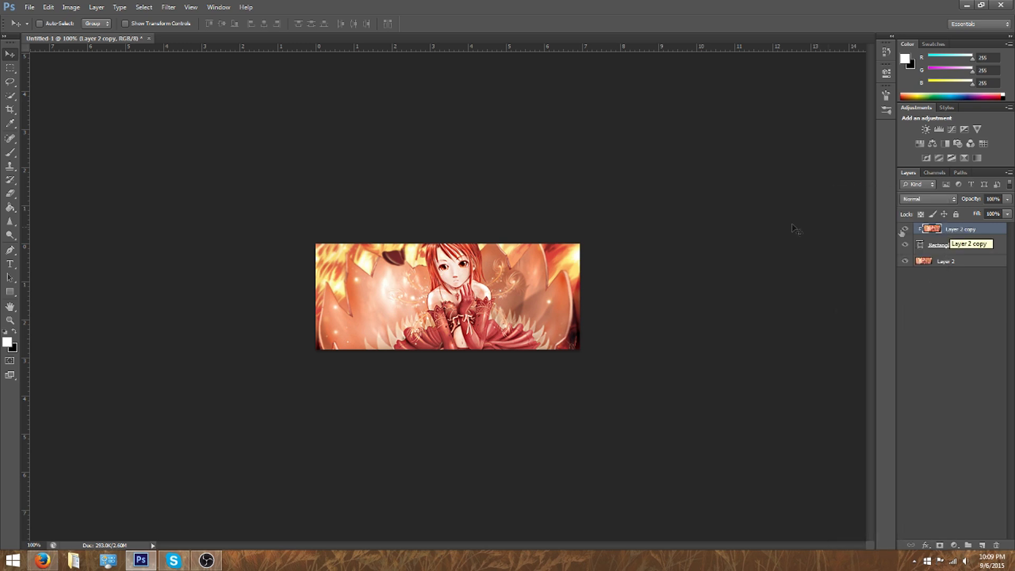
Shift the clipped Layer 2 copy downward so a different part of the image fills the rectangle
drag(379, 301, 361, 351)
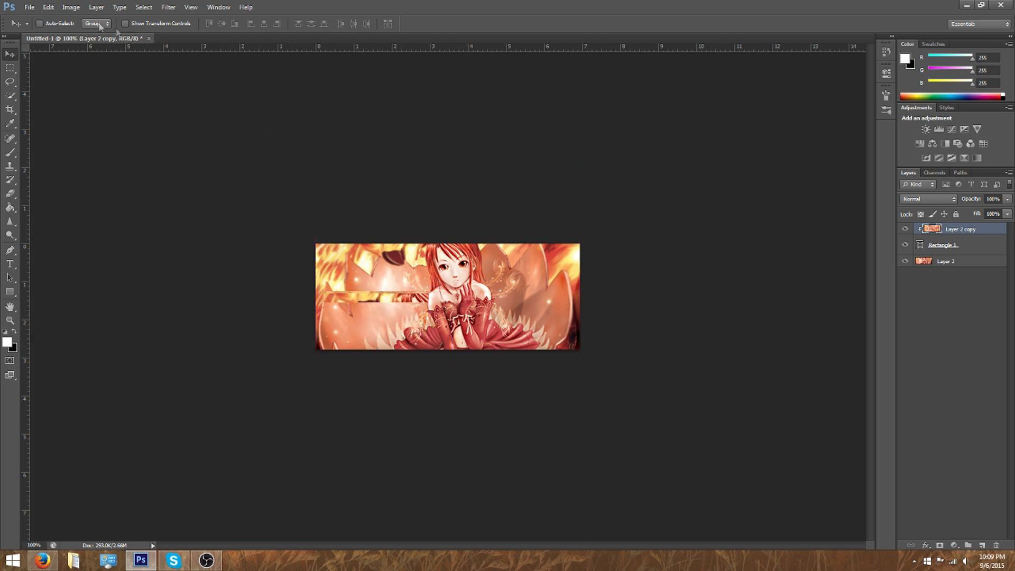
click(48, 7)
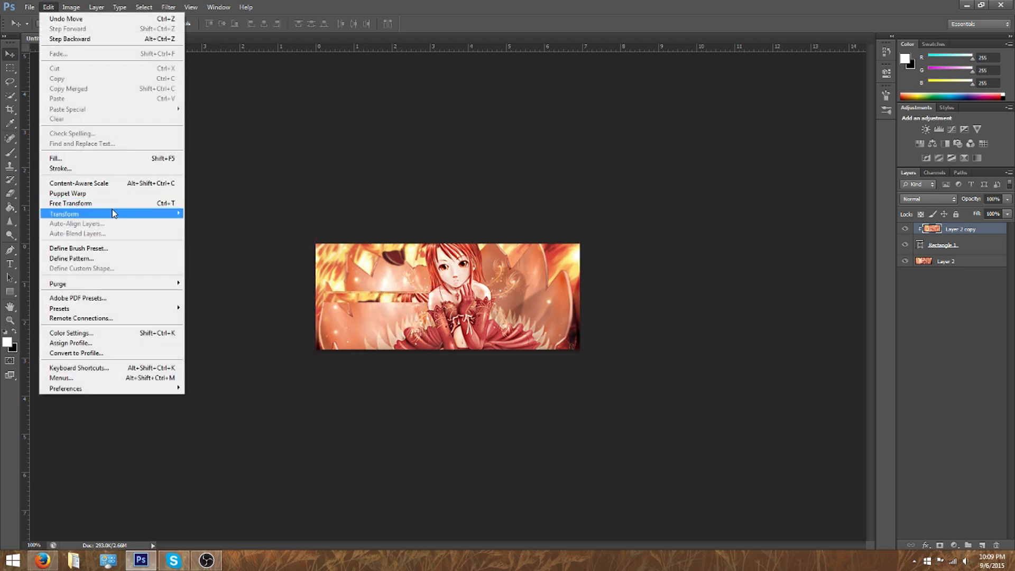
mouse_move(113, 212)
click(394, 305)
drag(393, 302, 408, 320)
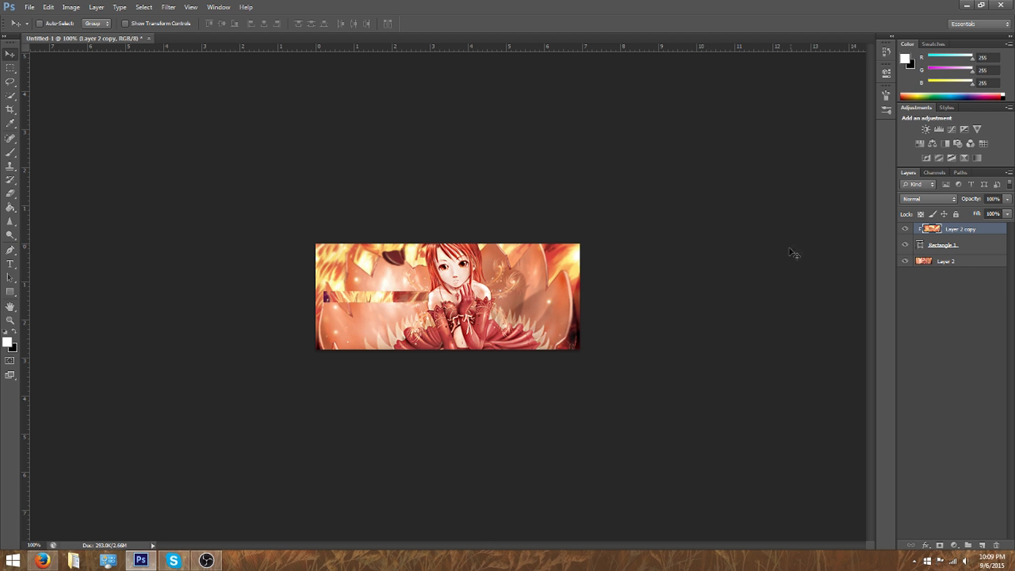
Duplicate Rectangle 1 and clip Layer 2 copy to the duplicated rectangle
click(981, 251)
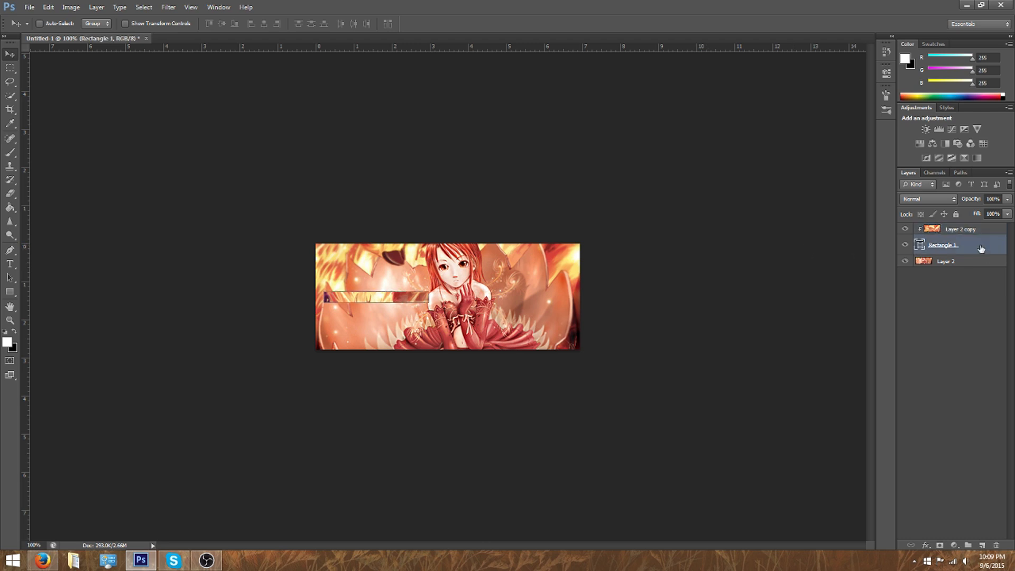
right_click(974, 249)
click(951, 221)
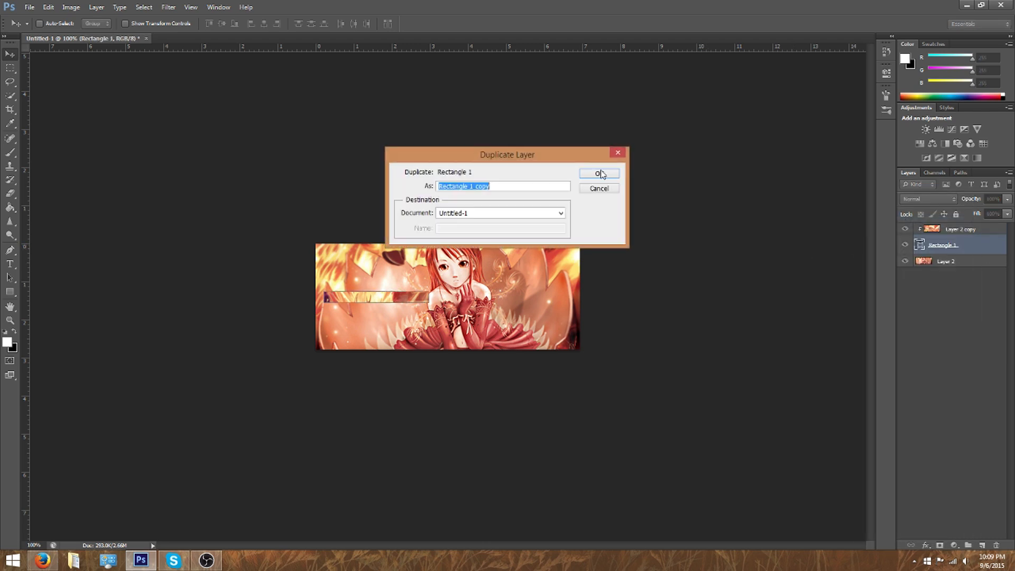
key(Return)
right_click(952, 233)
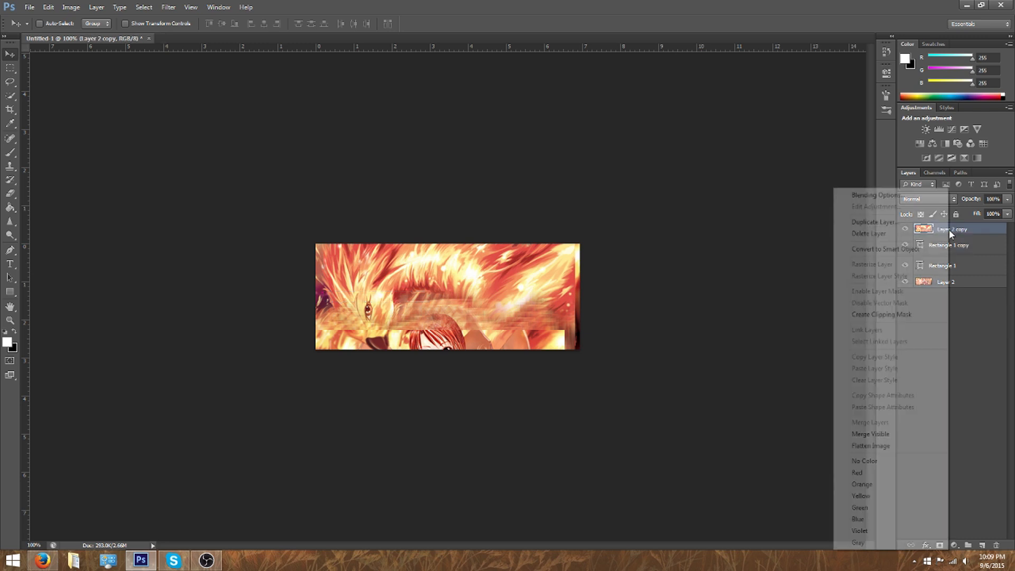
click(897, 314)
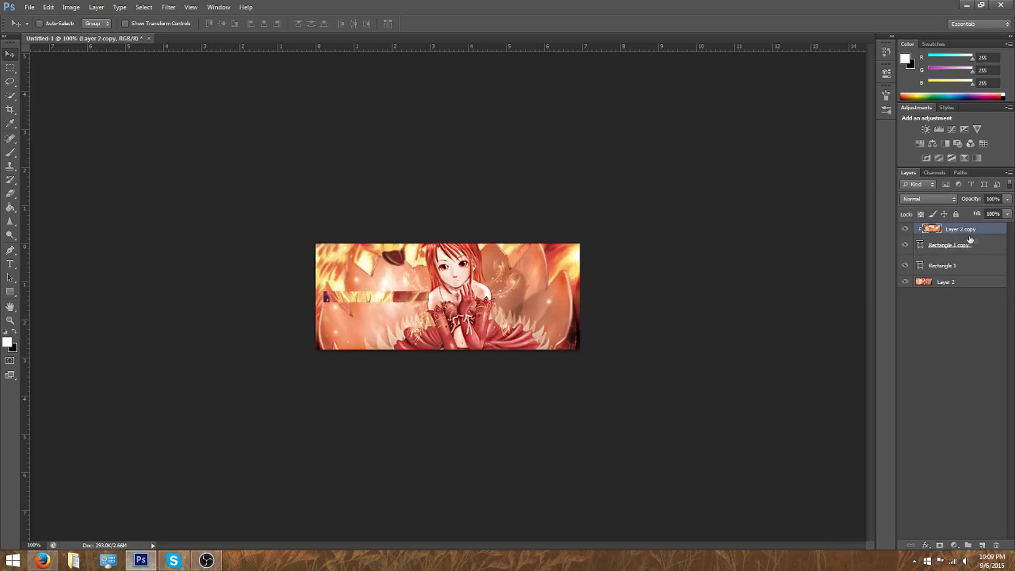
Bring Rectangle 1 to the top of the layer stack and move it to the upper right, beside the character's face
drag(974, 264, 968, 231)
click(962, 252)
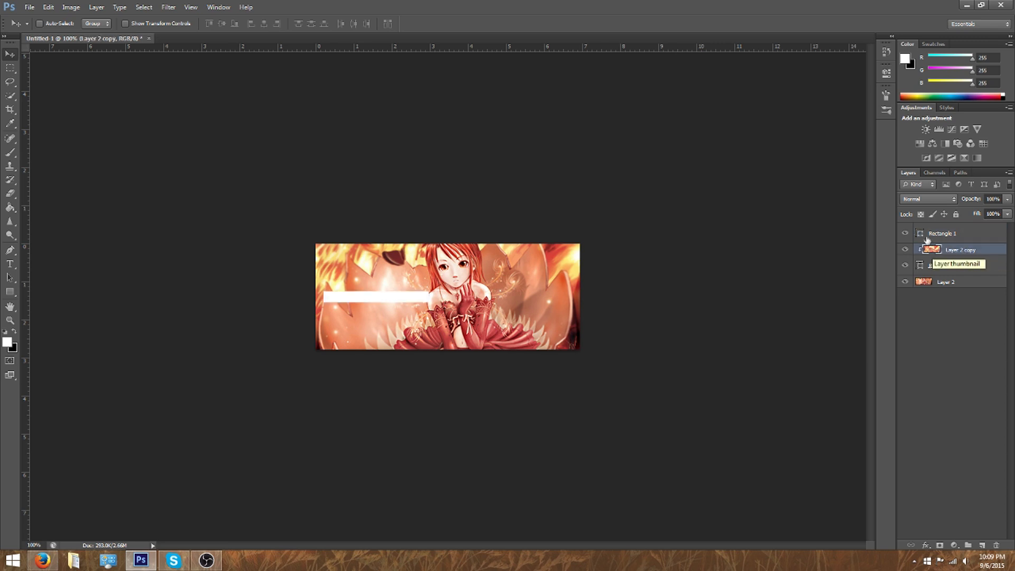
drag(385, 302, 428, 294)
key(alt+bracketright)
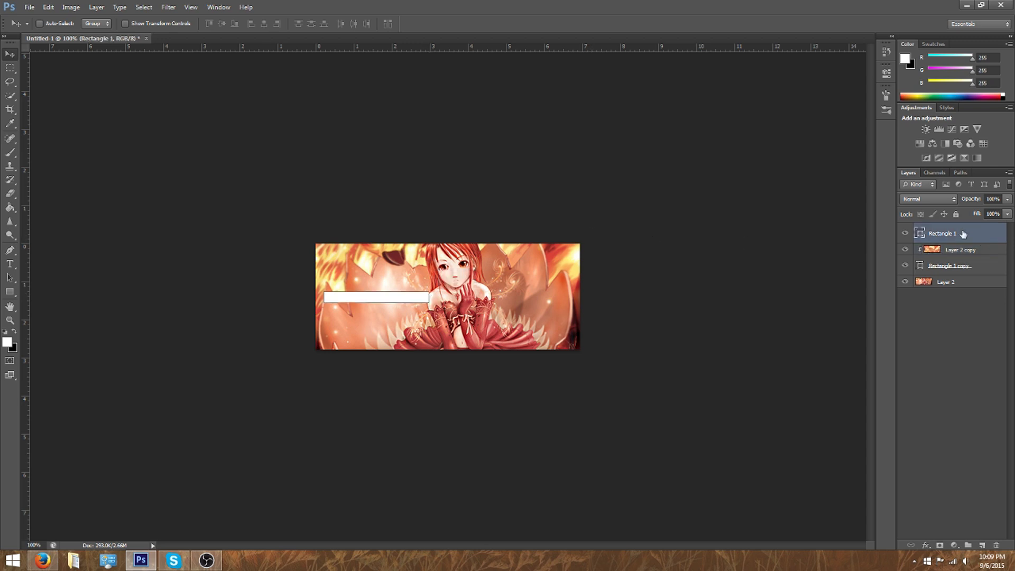
drag(418, 295, 562, 261)
Duplicate Layer 2 copy, place the duplicate above Rectangle 1, and clip it to that rectangle
click(958, 250)
right_click(958, 250)
click(859, 226)
click(598, 177)
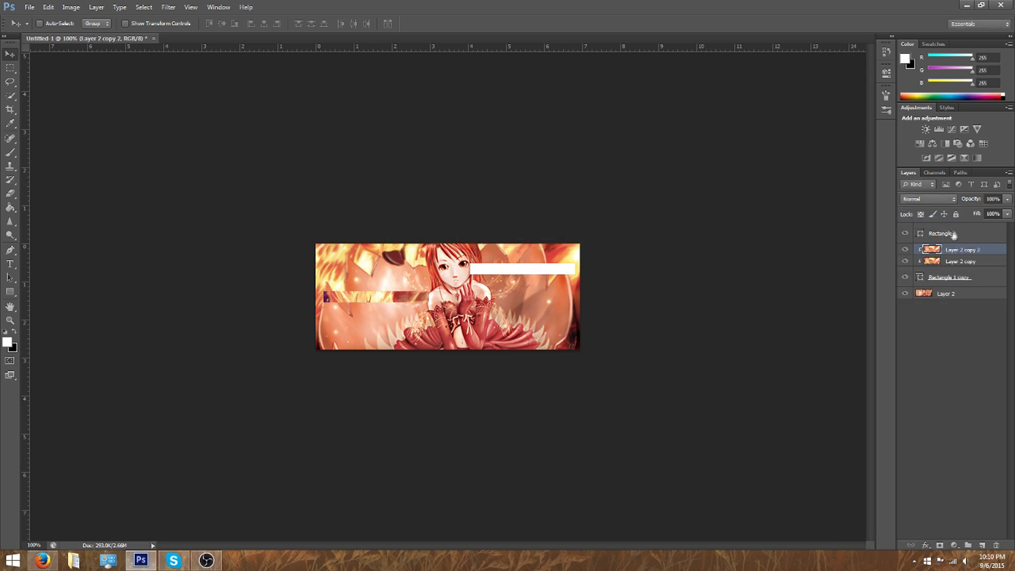
drag(955, 253, 951, 229)
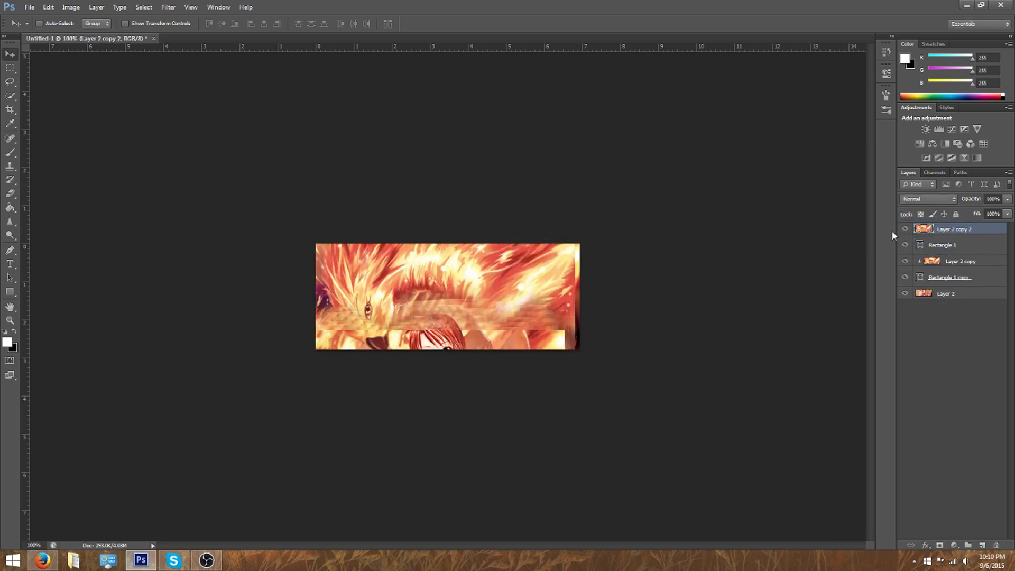
right_click(937, 232)
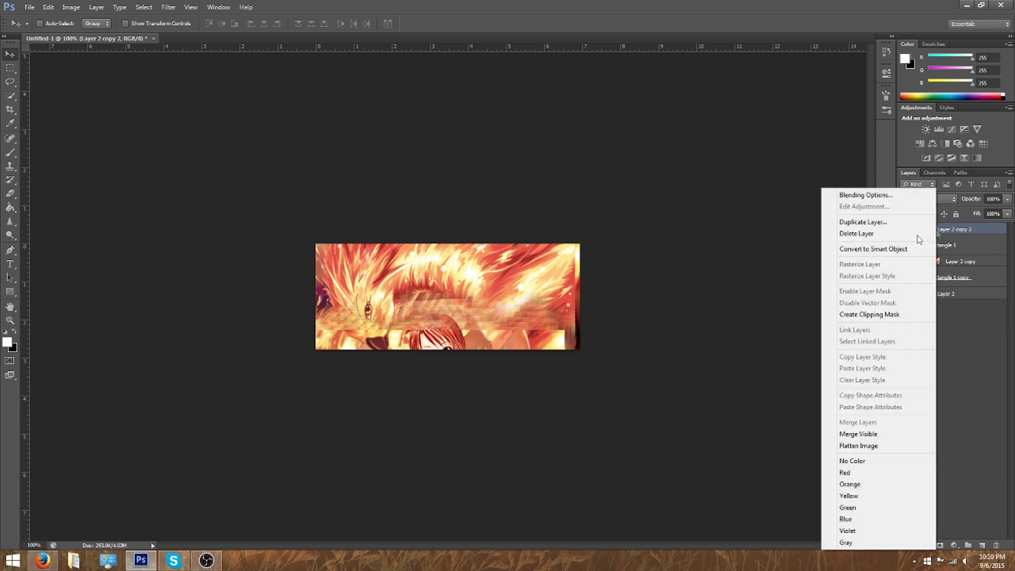
click(899, 312)
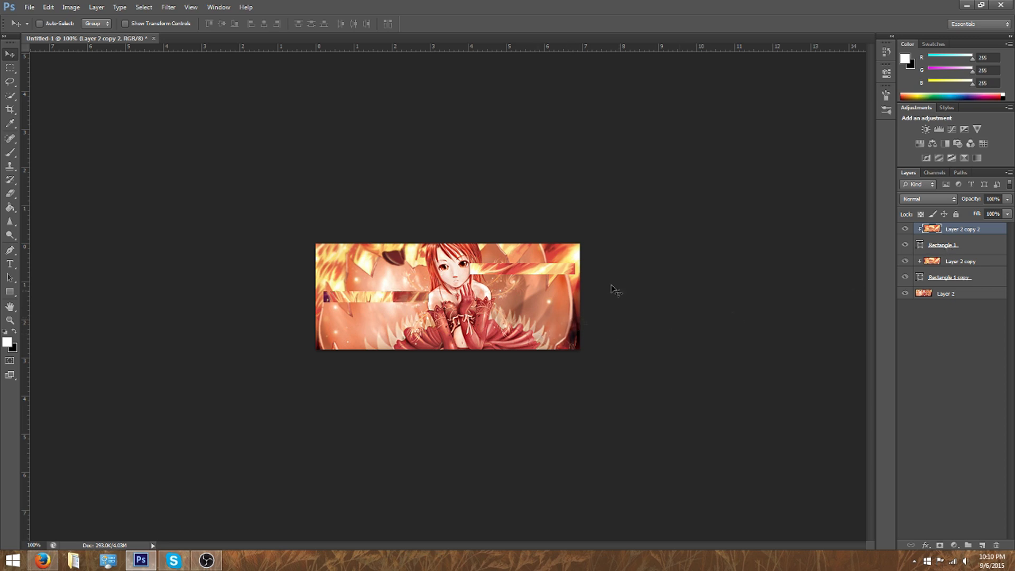
Delete both rectangles together with their clipped image copies, and add a new blank layer above Layer 2
shift+click(973, 284)
drag(973, 282, 995, 543)
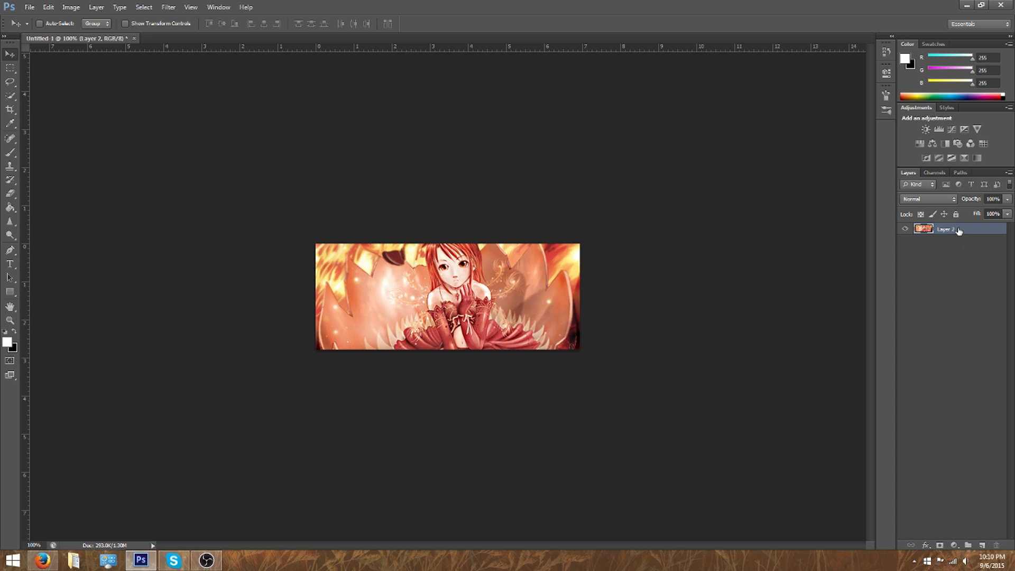
key(ctrl+shift+n)
key(Return)
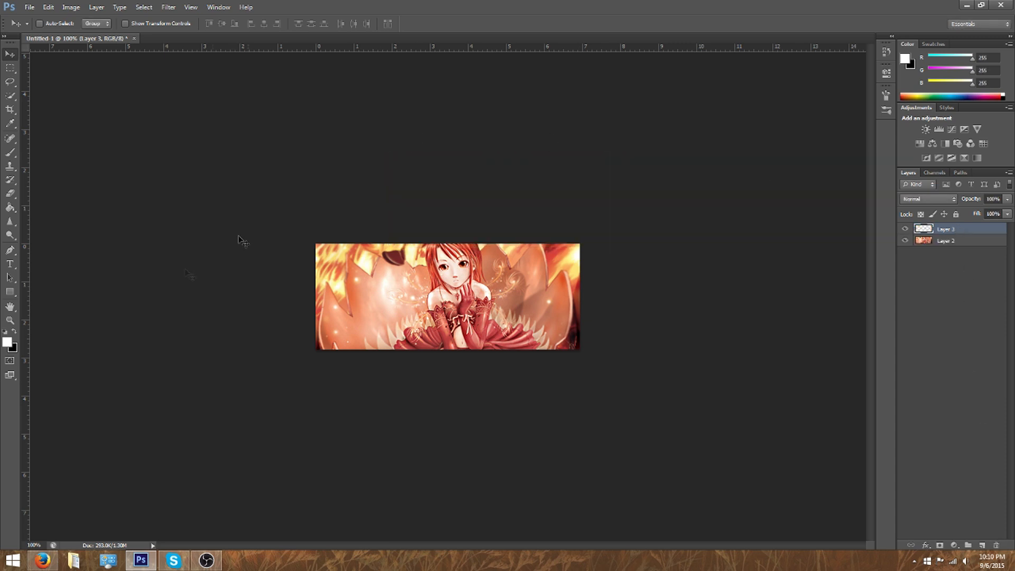
Add the text "Tutorial" across the middle of the banner with the Type tool
click(10, 264)
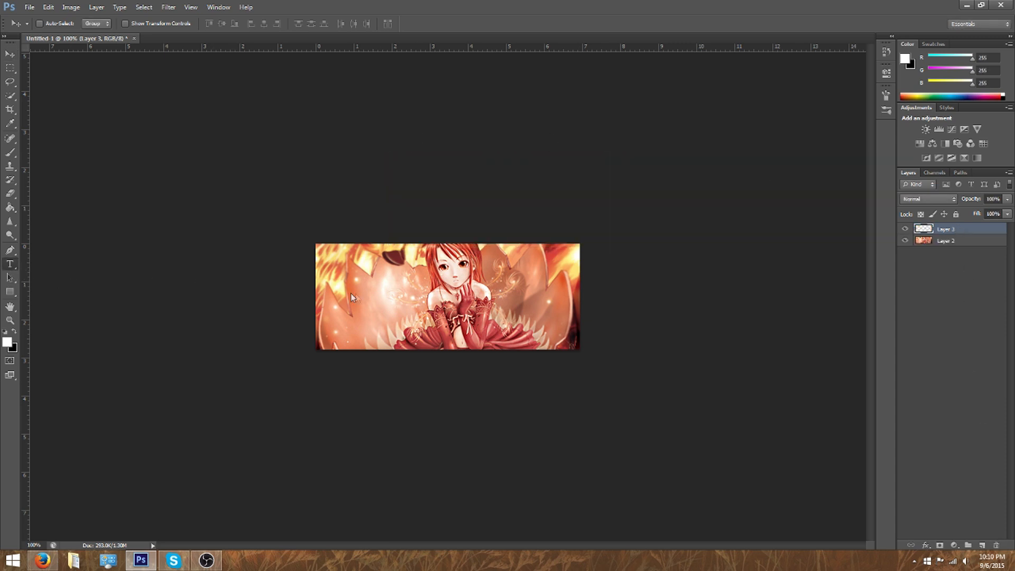
click(391, 294)
text(TUTORIAL)
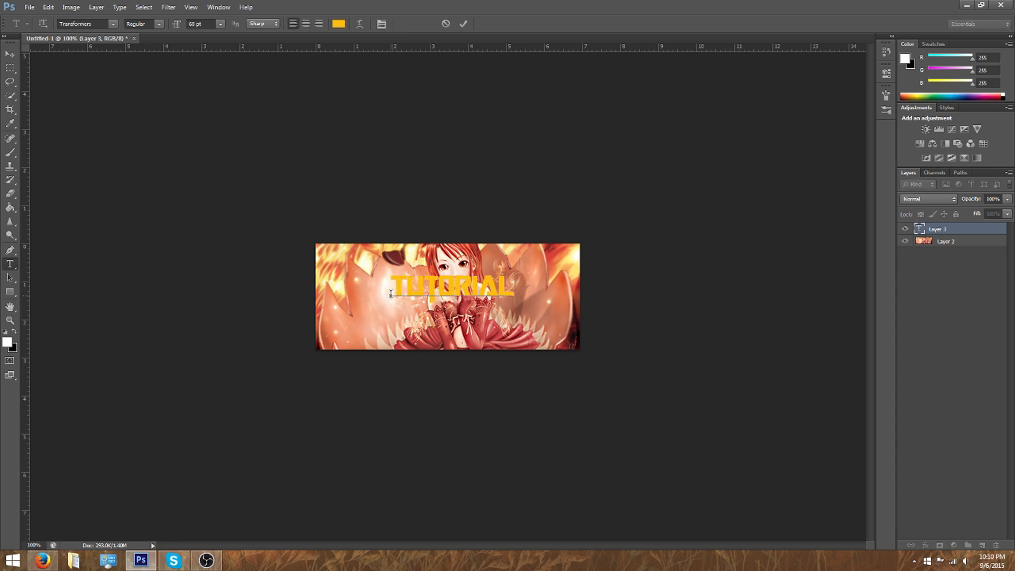
click(10, 54)
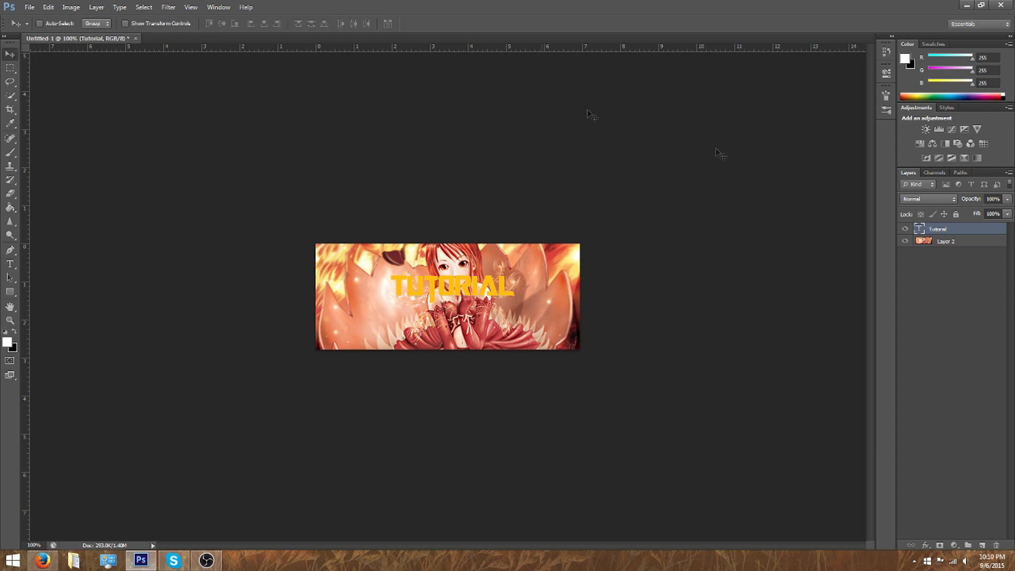
Place the Tutorial text layer beneath Layer 2 and clip Layer 2 to the text
click(963, 240)
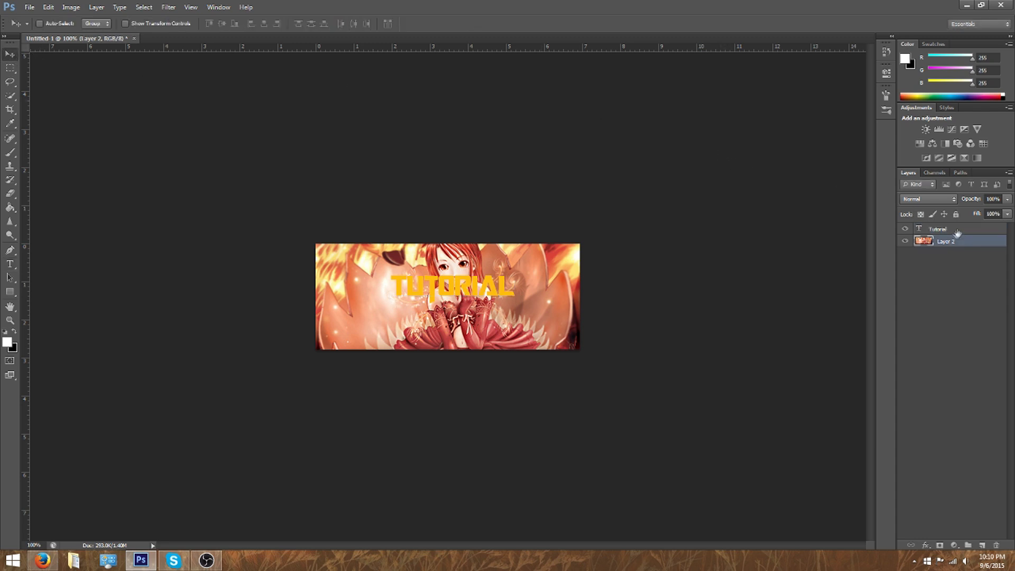
click(955, 231)
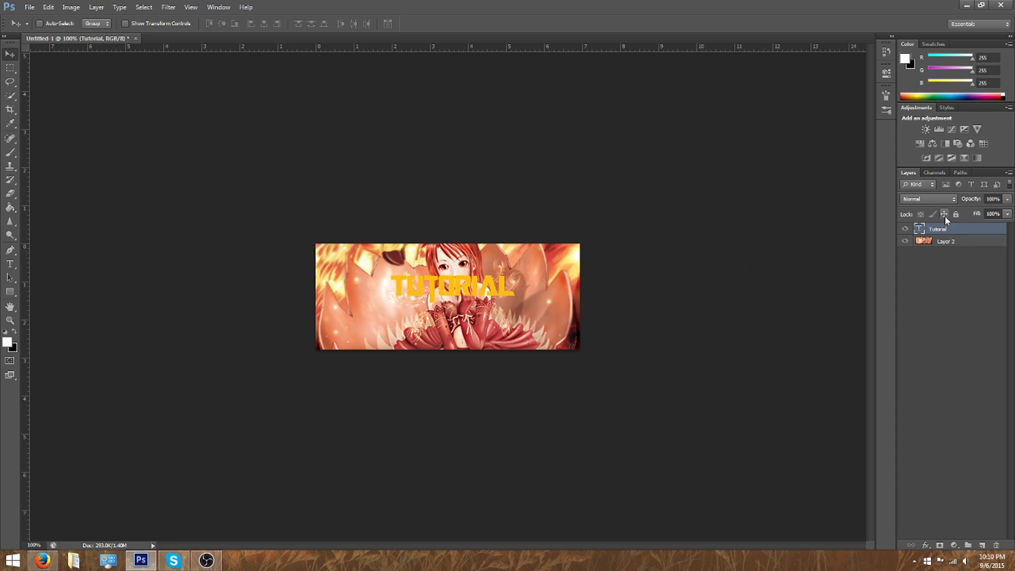
drag(948, 230, 947, 258)
click(952, 231)
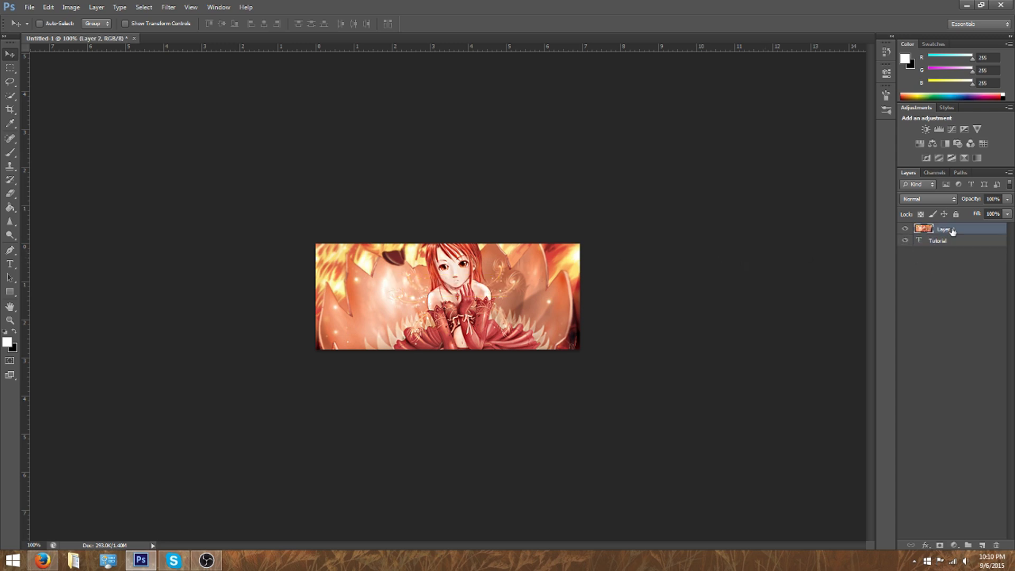
right_click(954, 229)
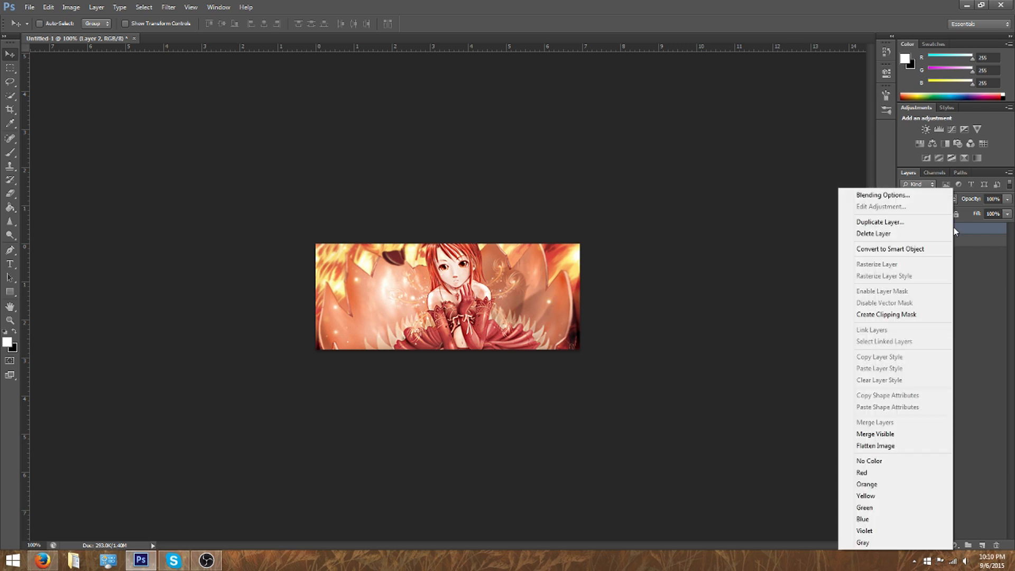
click(916, 316)
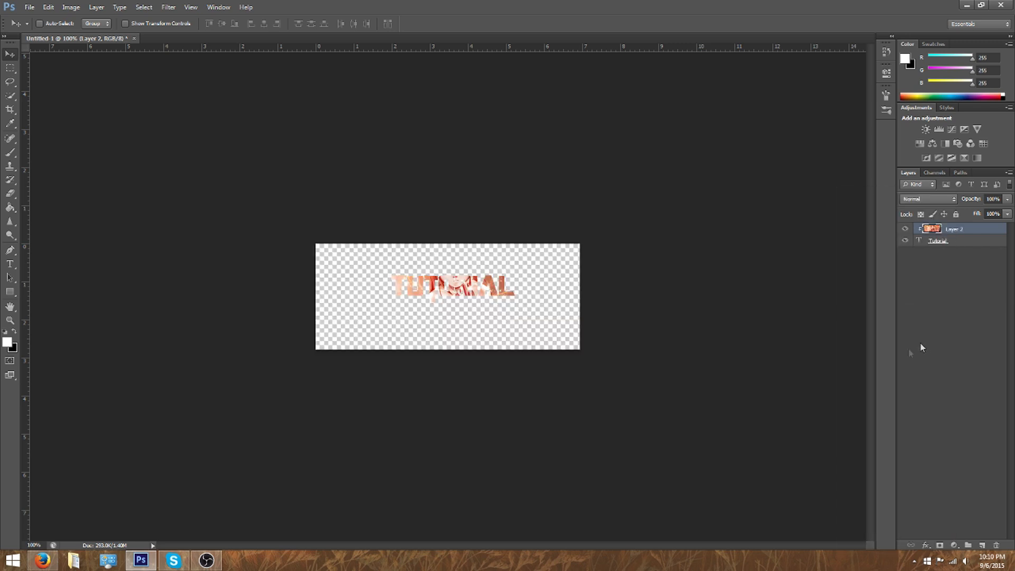
Add a Stroke layer style to the Tutorial text layer
right_click(964, 241)
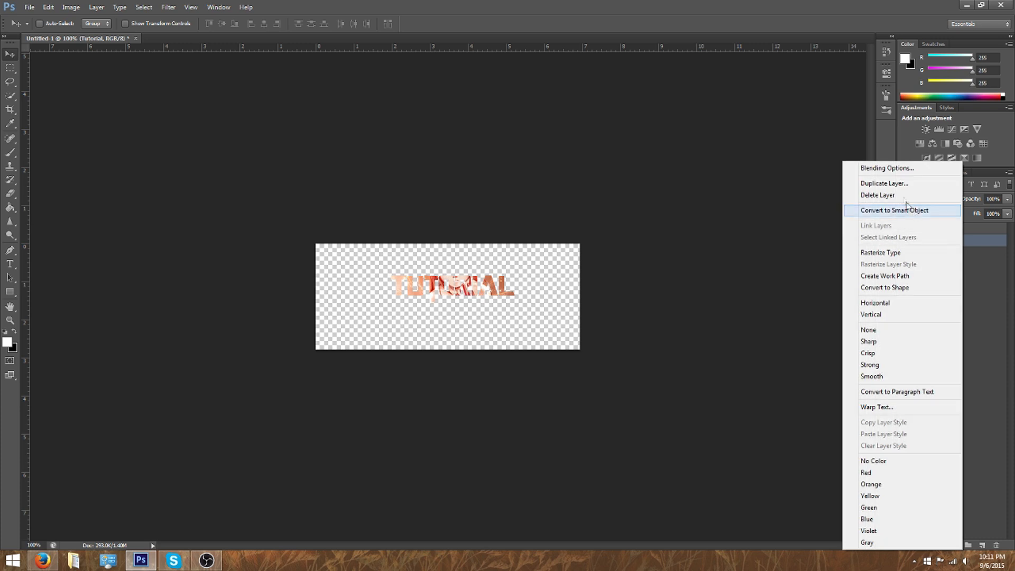
click(888, 168)
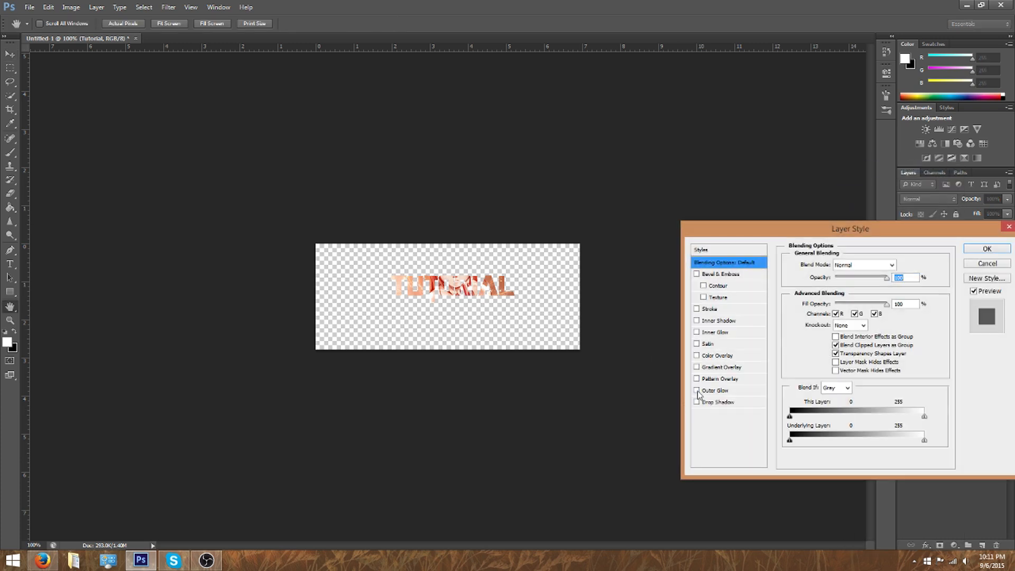
click(696, 309)
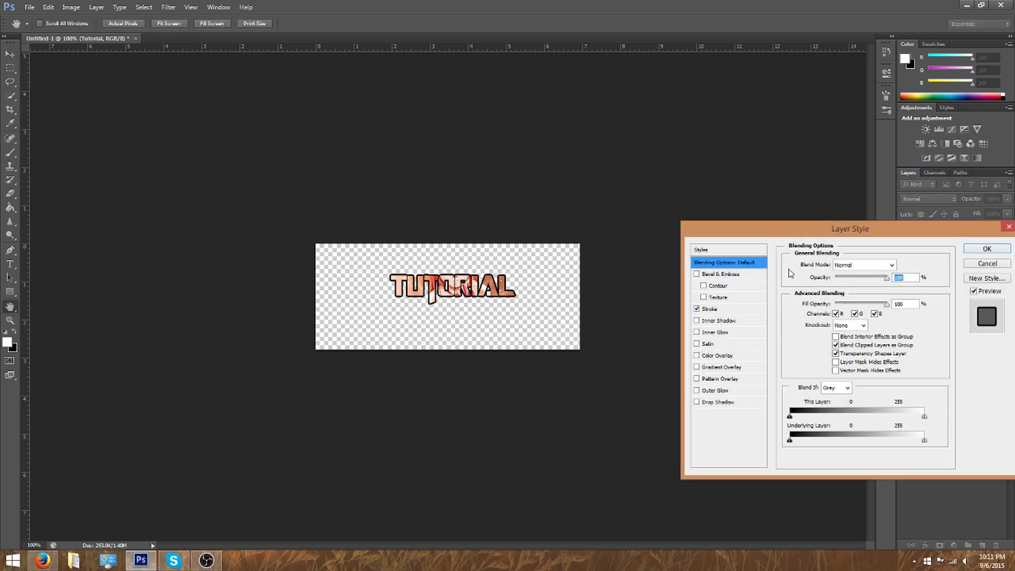
click(973, 249)
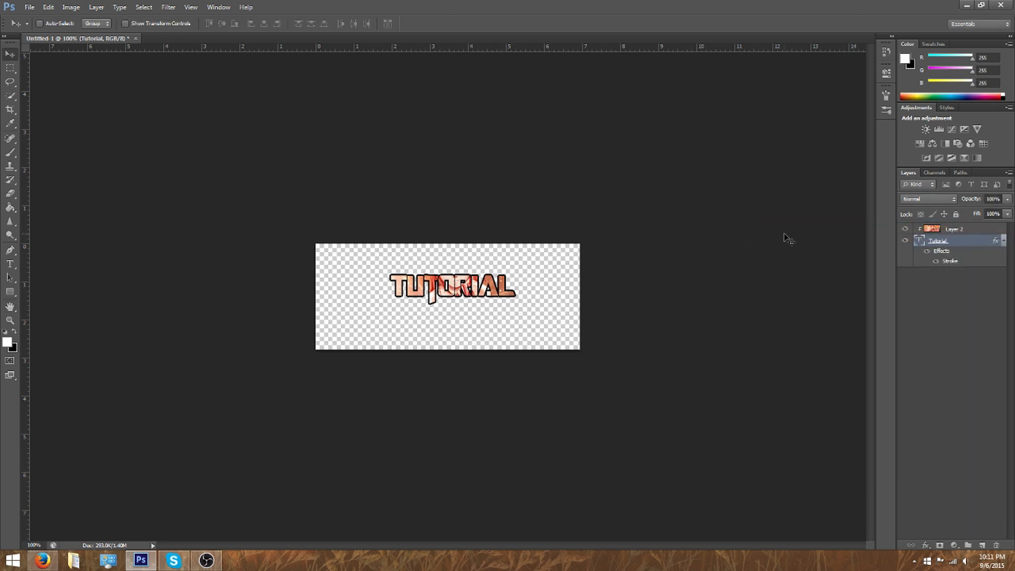
Shift the clipped Layer 2 image to the left inside the Tutorial text
click(976, 231)
drag(537, 296, 498, 300)
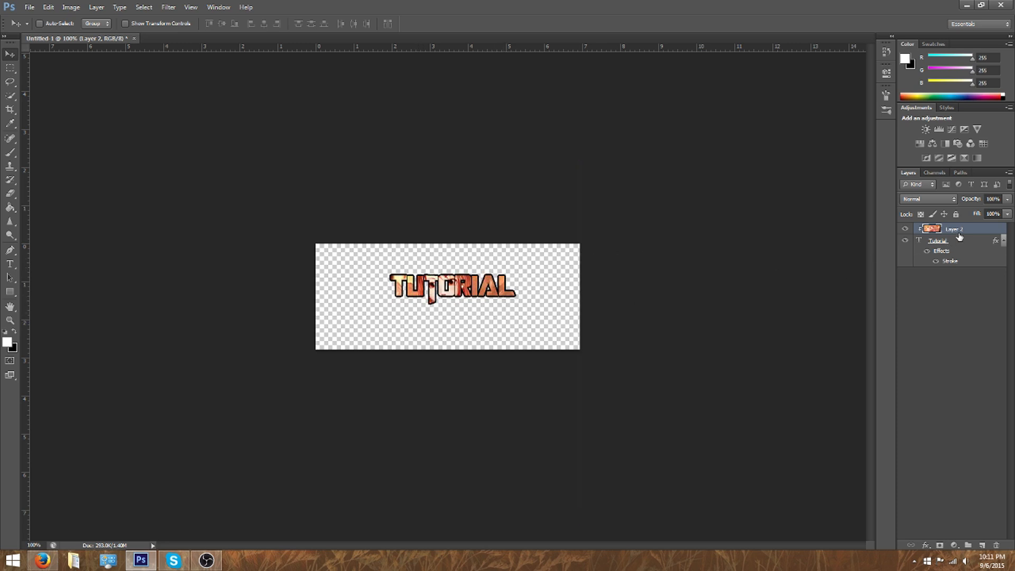
Release Layer 2's clipping mask and delete the Tutorial text layer, repositioning the image so it fills the banner
right_click(951, 226)
click(898, 314)
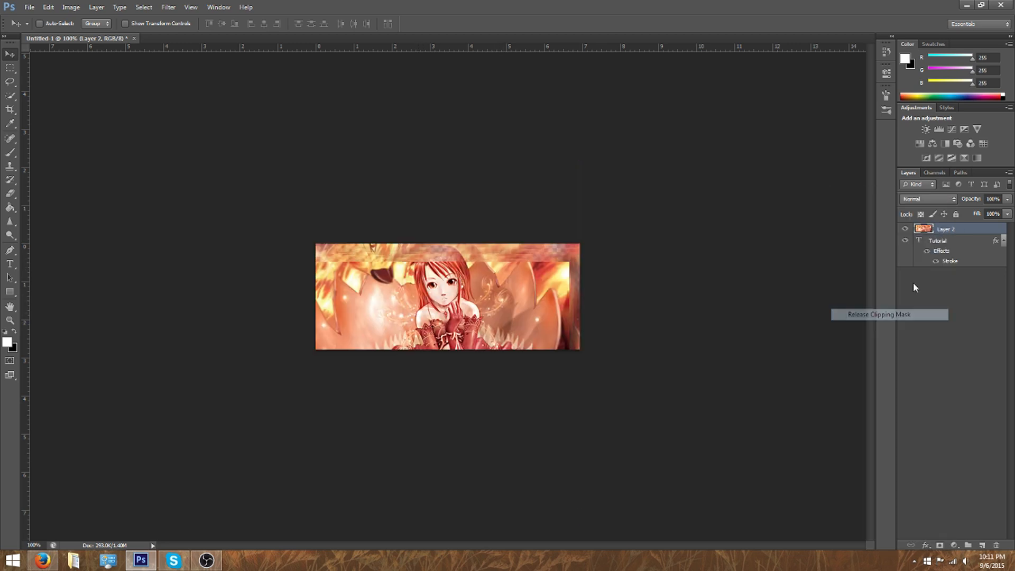
drag(950, 243, 995, 545)
drag(515, 295, 536, 280)
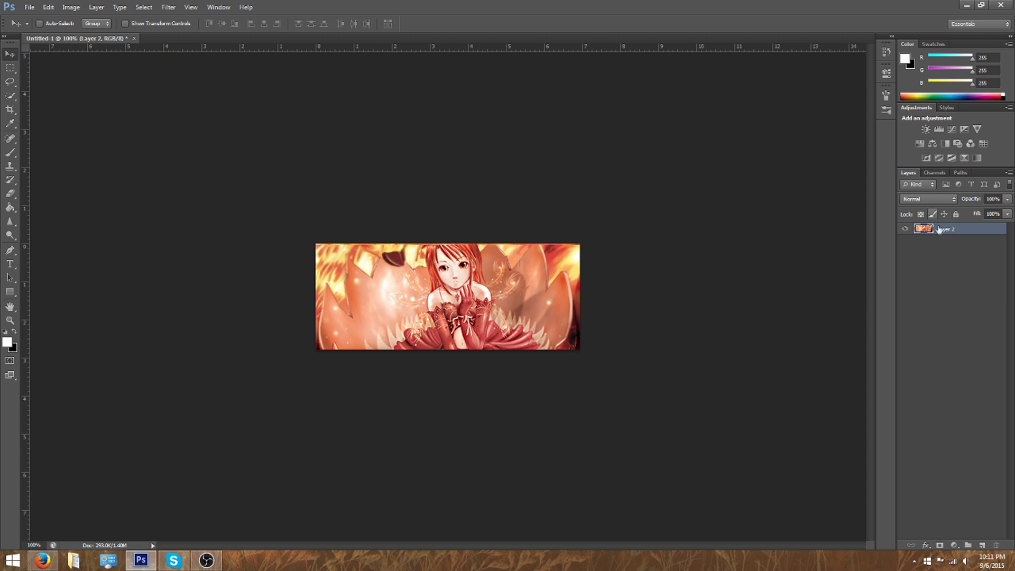
Add a new layer above Layer 2 and place the yellow text "Tutorial" across the middle of the banner
key(ctrl+shift+n)
key(Return)
click(9, 264)
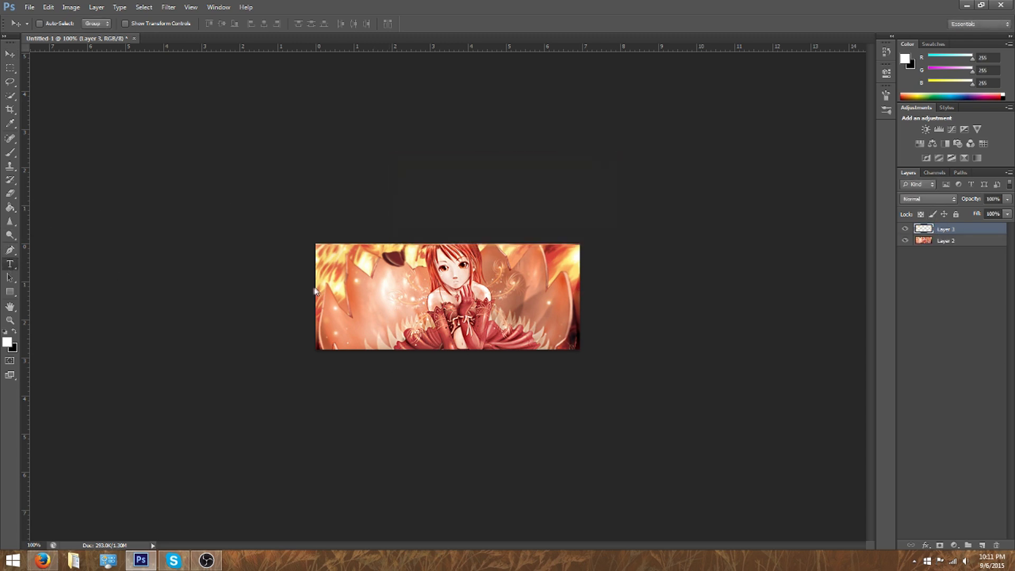
click(369, 294)
text(TYTORIAL)
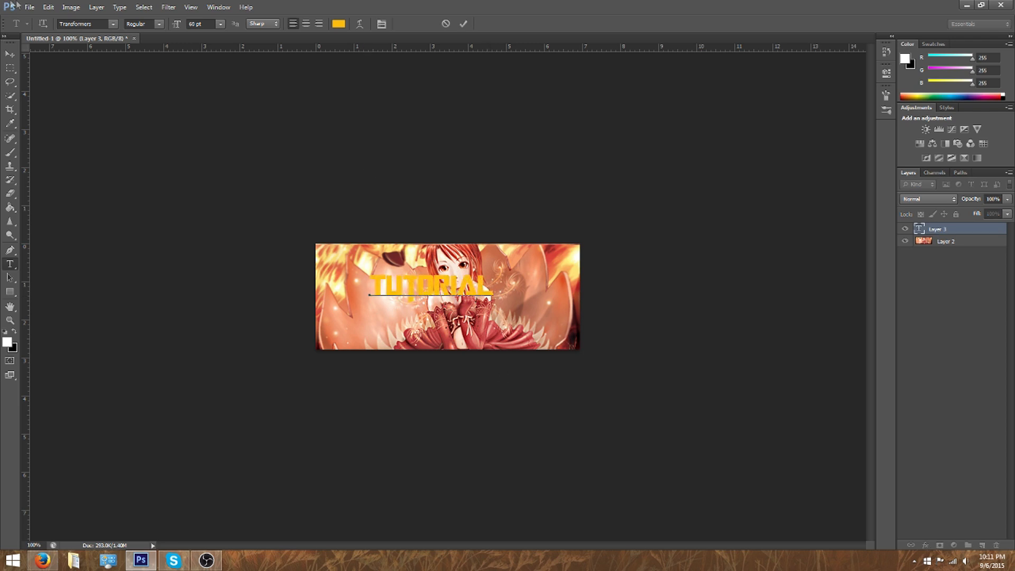
click(10, 54)
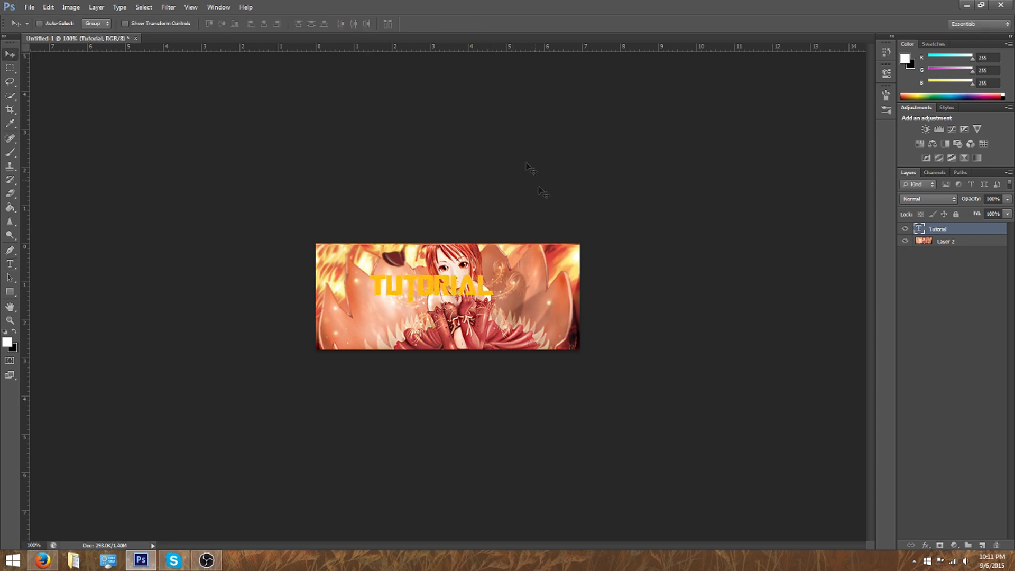
Duplicate Layer 2 as "Layer 2 copy" and place the duplicate above the Tutorial text layer
click(939, 239)
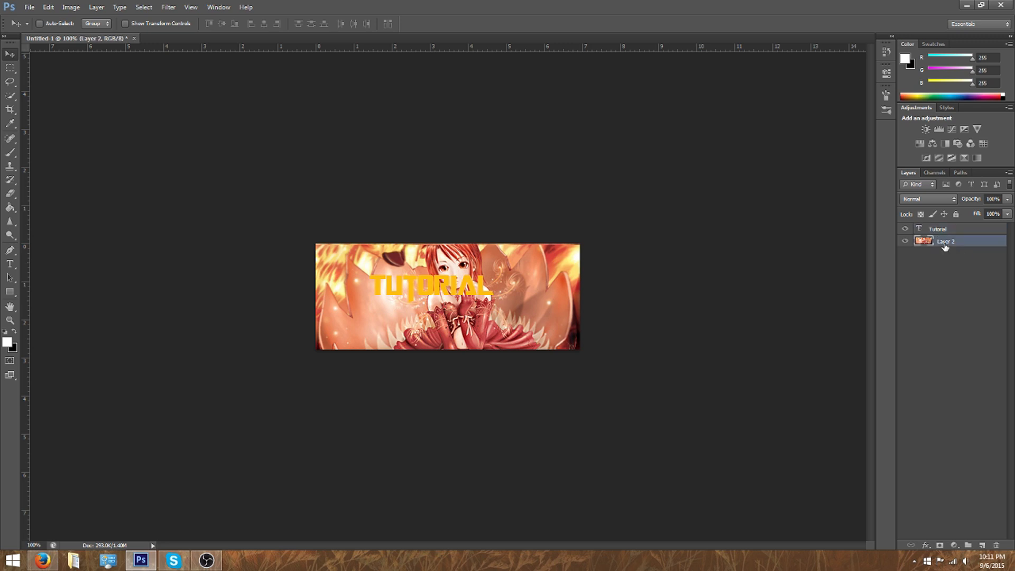
right_click(949, 241)
click(879, 221)
key(Return)
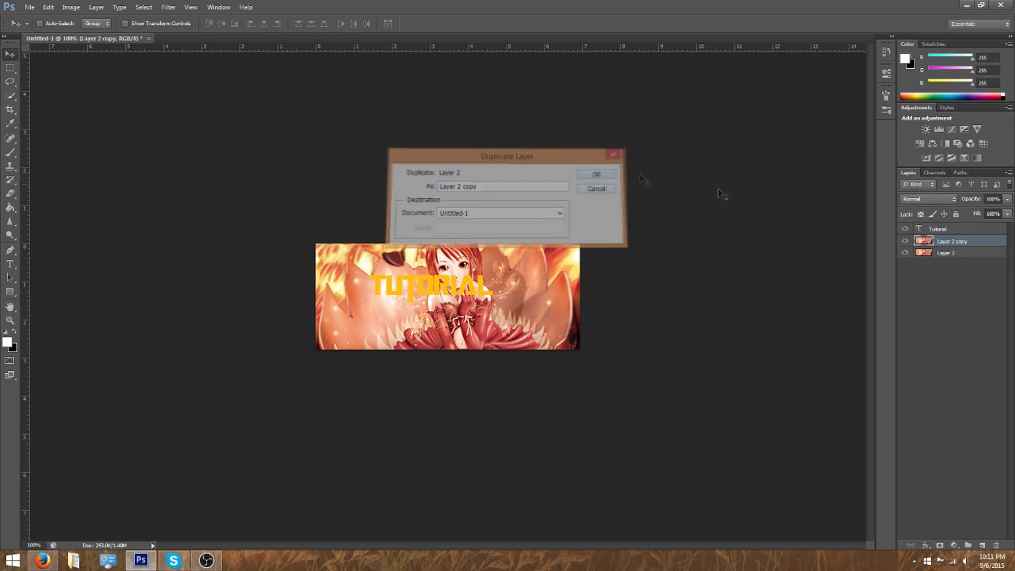
drag(943, 244, 948, 227)
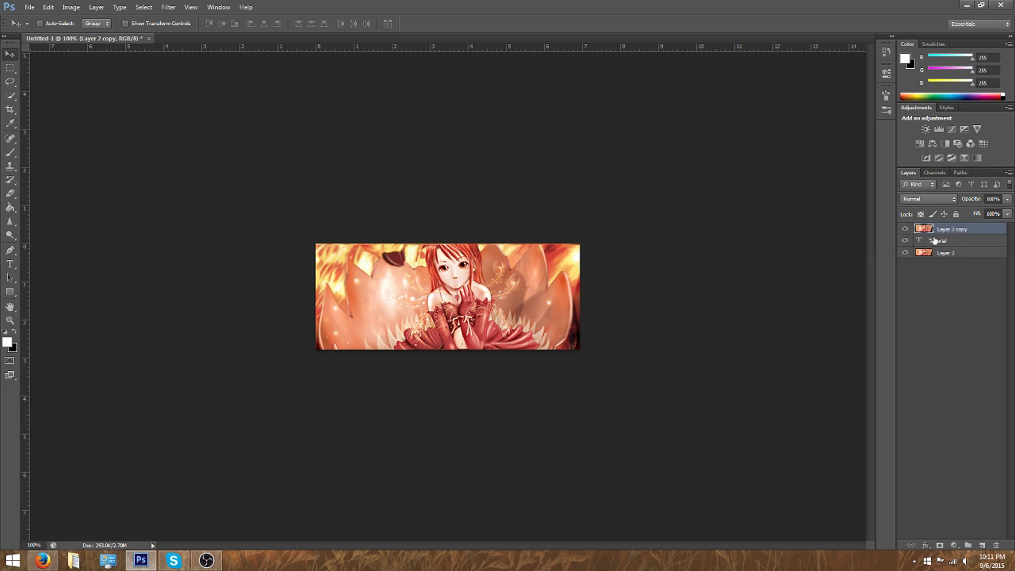
Shift the Tutorial text toward the banner's lower left, and load its outline on Layer 2 copy as an inverted selection
click(934, 241)
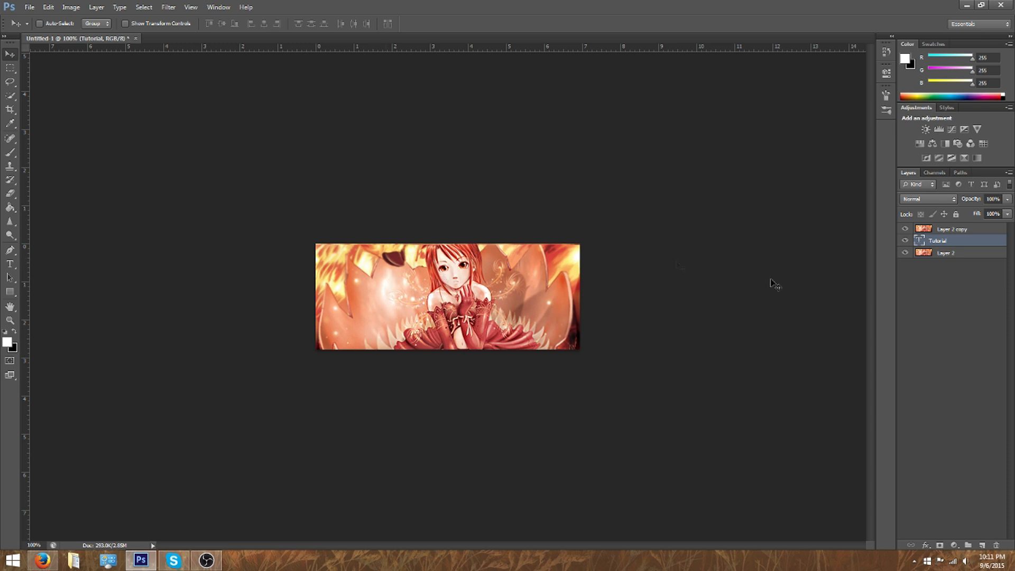
click(945, 229)
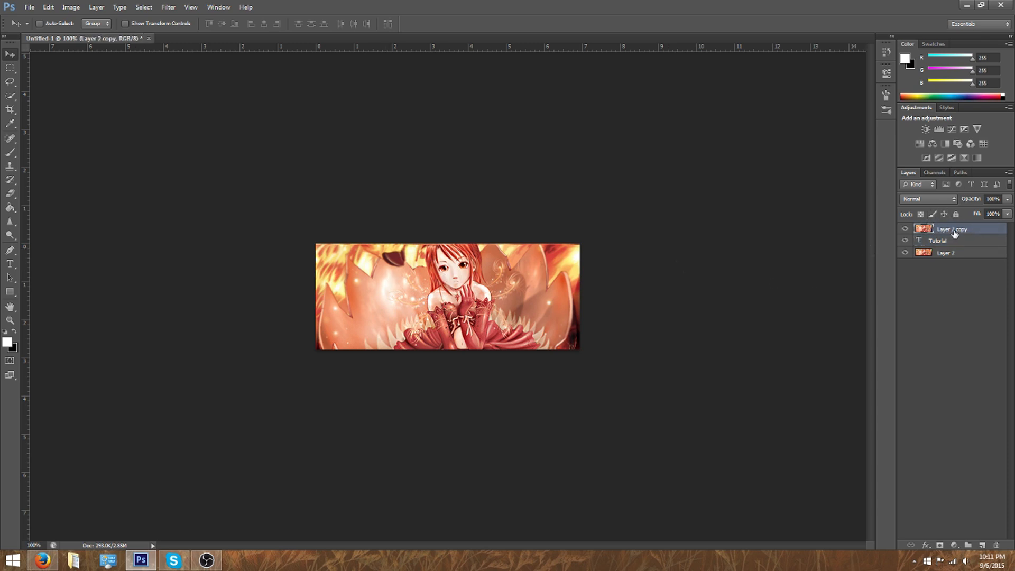
ctrl+click(918, 241)
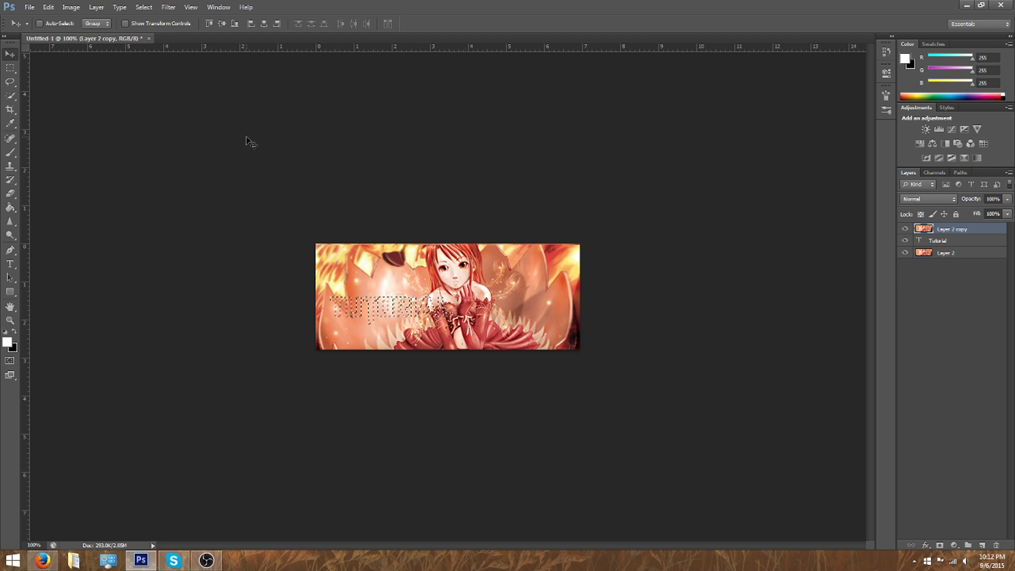
click(144, 7)
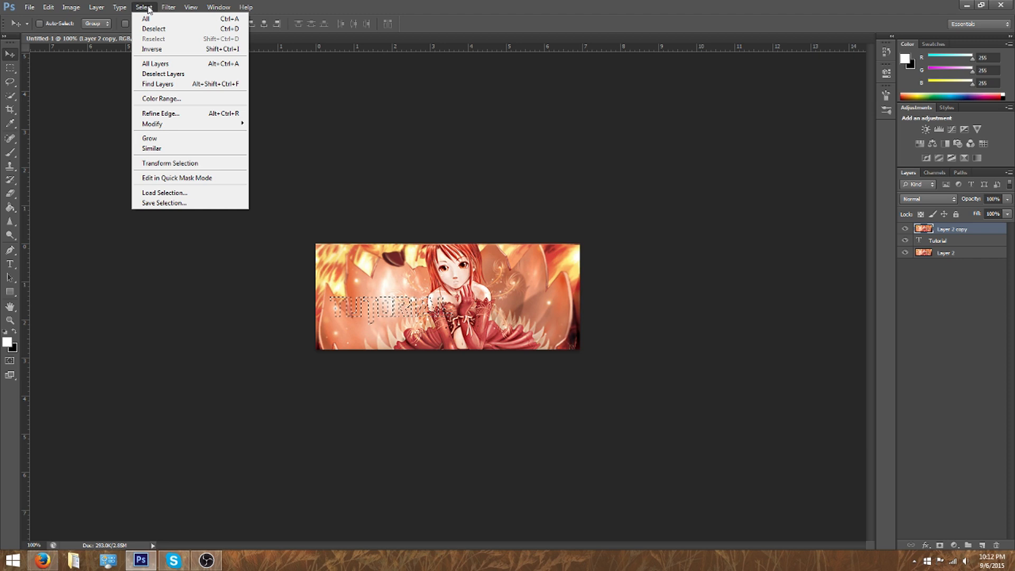
click(153, 48)
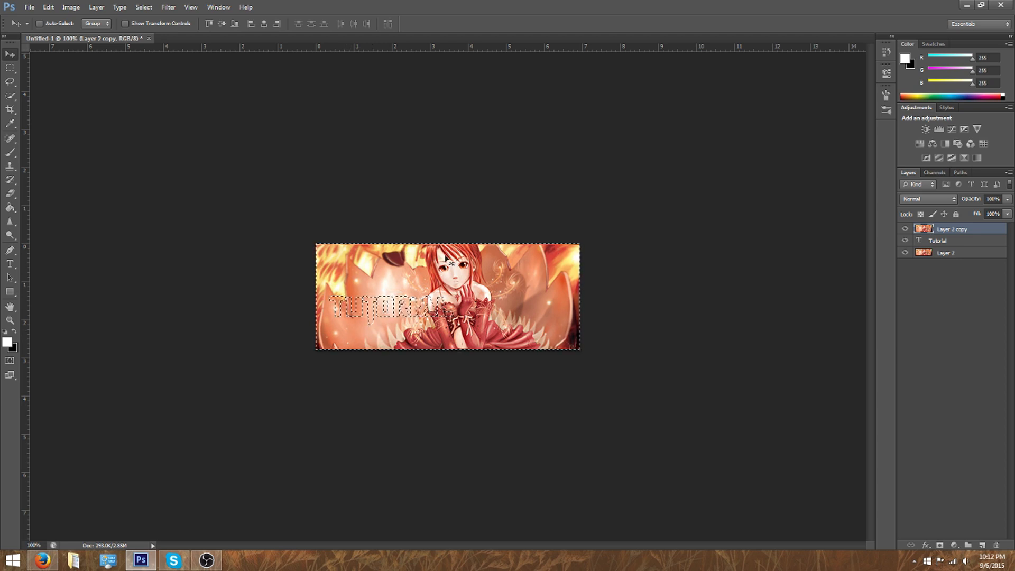
Clear the selected area outside the lettering from Layer 2 copy and deselect
click(48, 7)
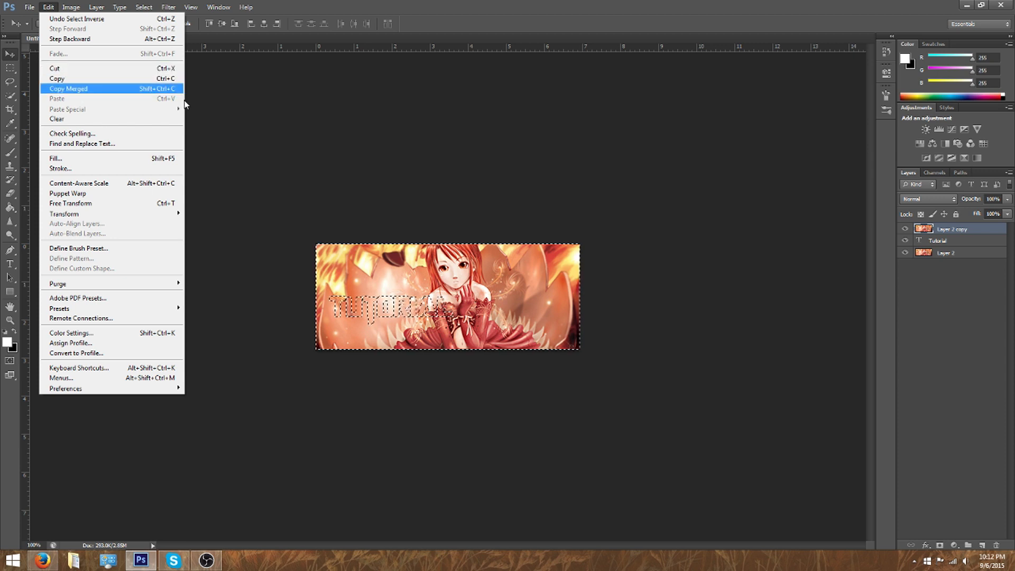
click(385, 3)
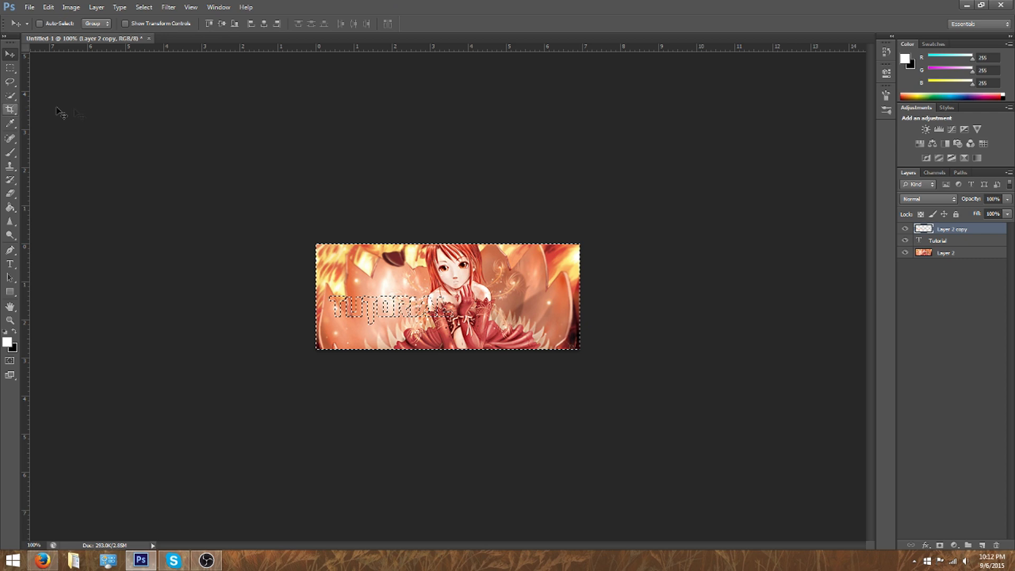
key(ctrl+d)
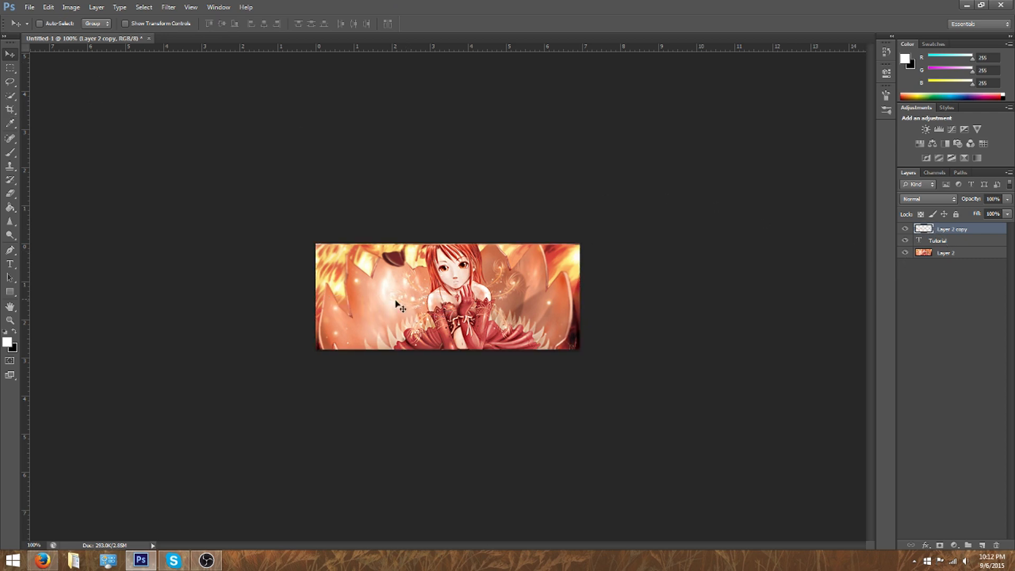
Add an Outer Glow layer style to Layer 2 copy with spread 100% and size 3 px
right_click(960, 231)
click(921, 199)
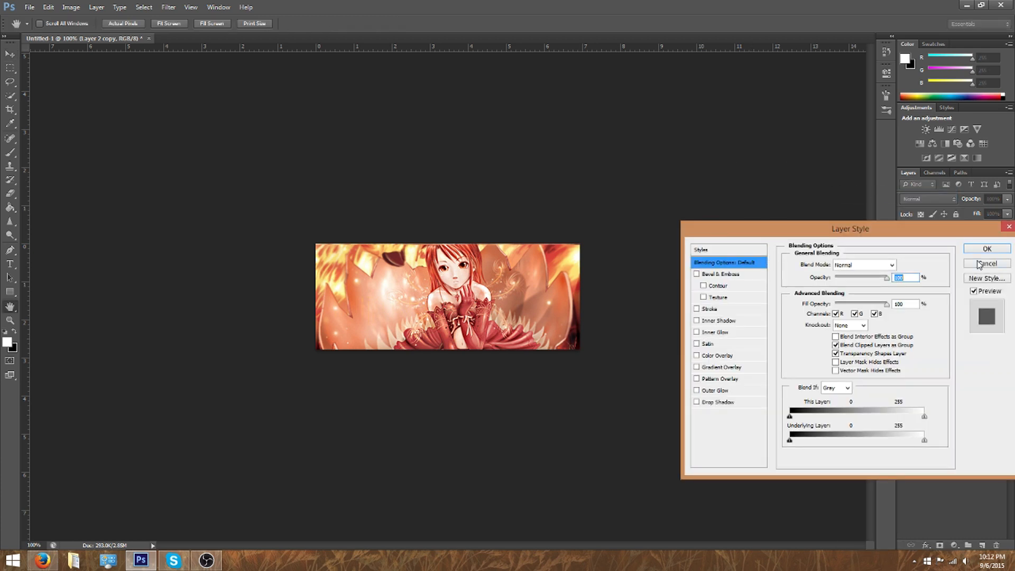
click(706, 391)
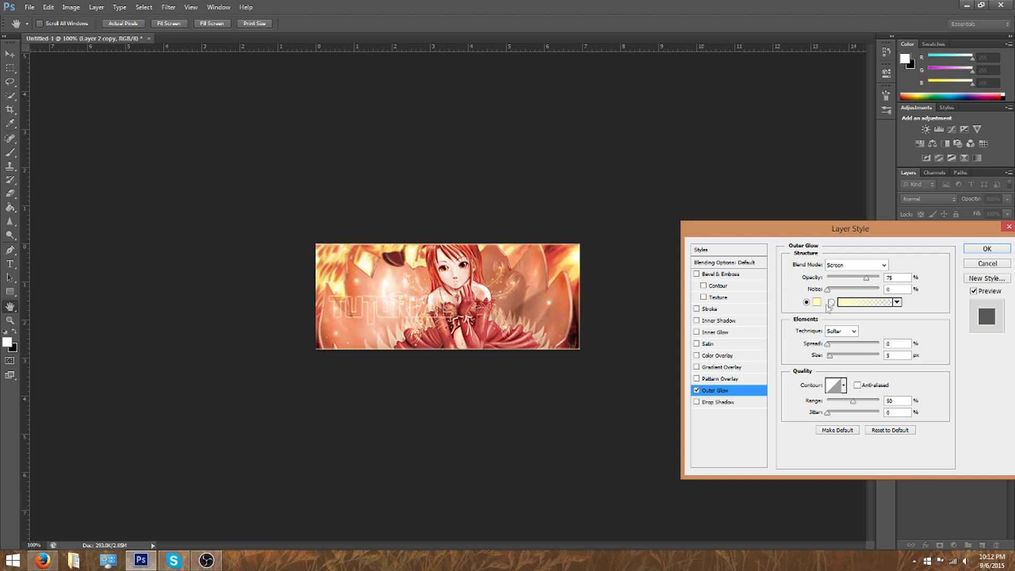
drag(830, 355, 877, 341)
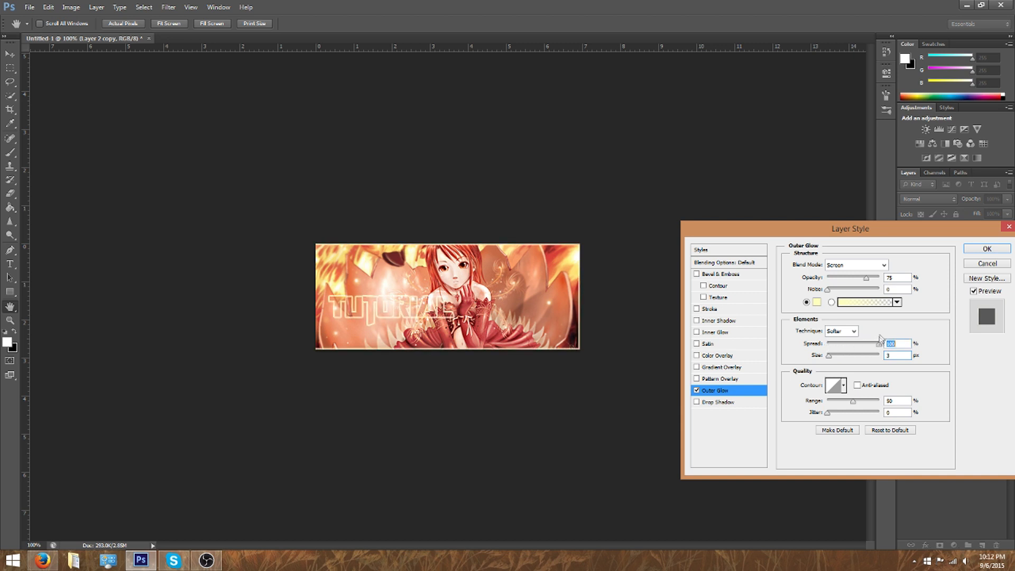
click(989, 249)
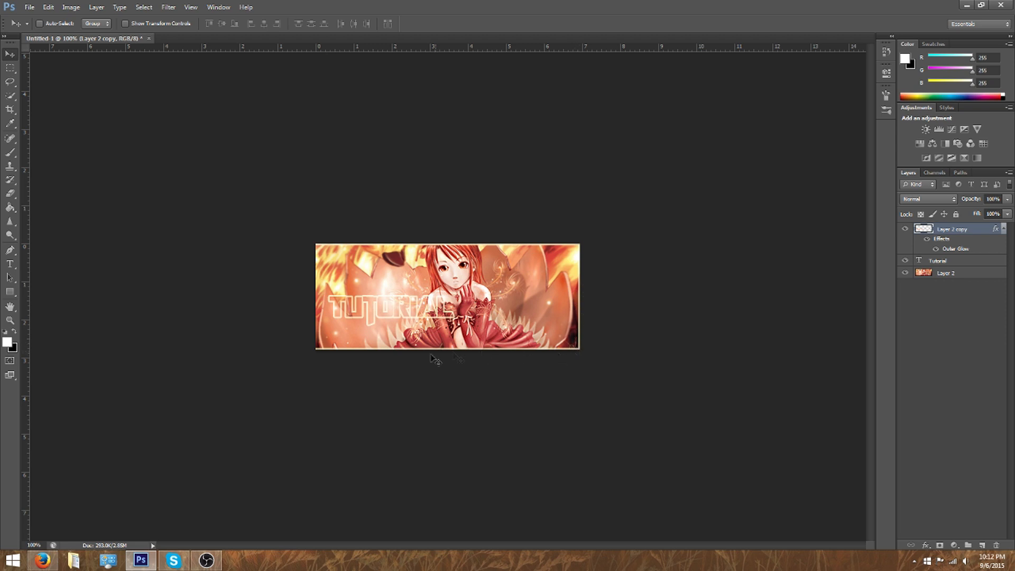
Erase the glow along the banner's outer edges on Layer 2 copy, and undo the eraser stroke over the lettering
click(13, 195)
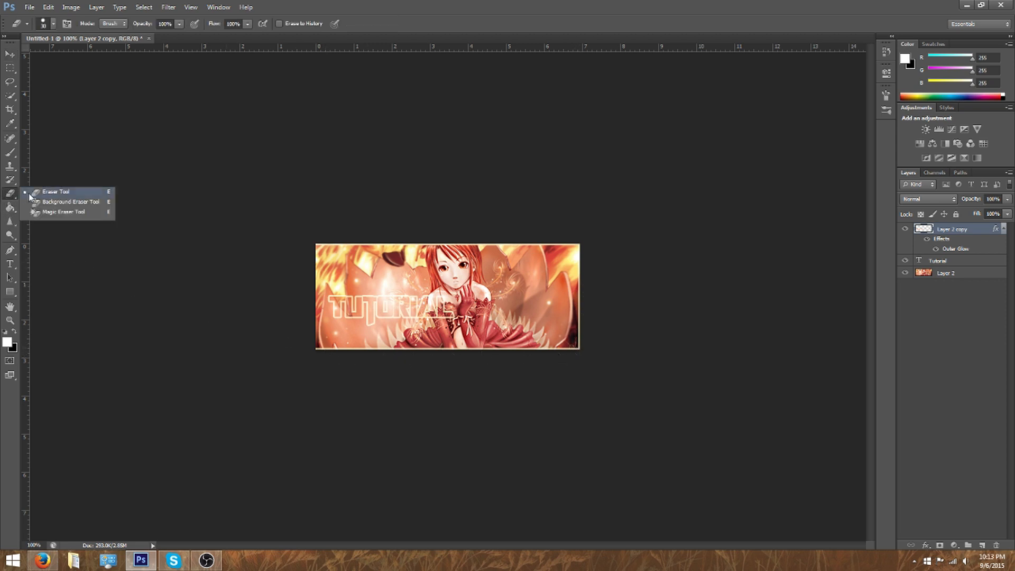
click(32, 192)
mouse_move(303, 243)
mouse_down()
mouse_move(367, 244)
mouse_move(304, 245)
mouse_move(582, 247)
mouse_move(582, 355)
mouse_move(307, 343)
mouse_move(347, 340)
mouse_move(297, 349)
mouse_move(316, 345)
mouse_move(317, 248)
mouse_move(310, 338)
mouse_up()
mouse_move(454, 316)
mouse_down()
mouse_move(438, 297)
mouse_move(428, 311)
mouse_up()
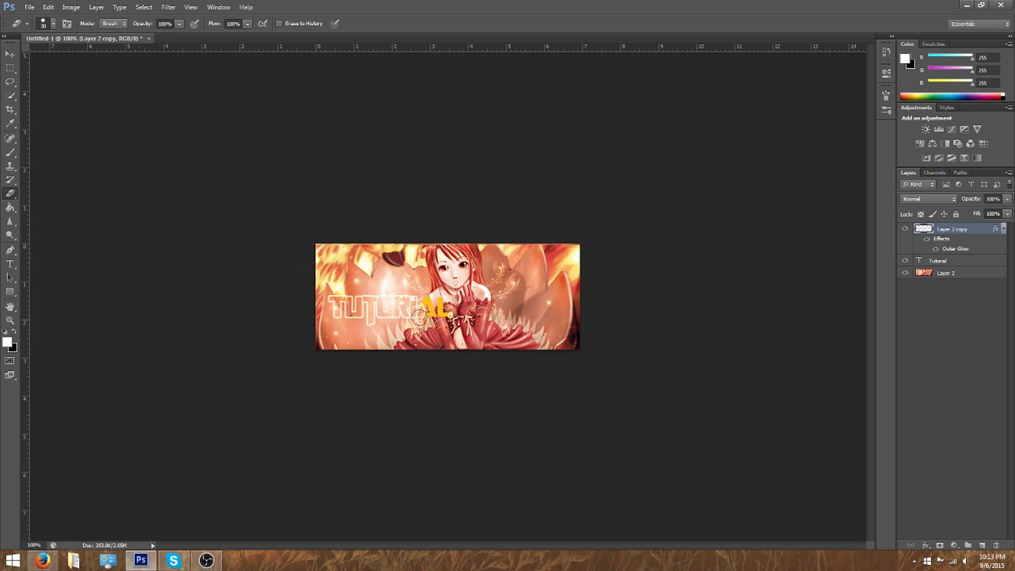
key(ctrl+z)
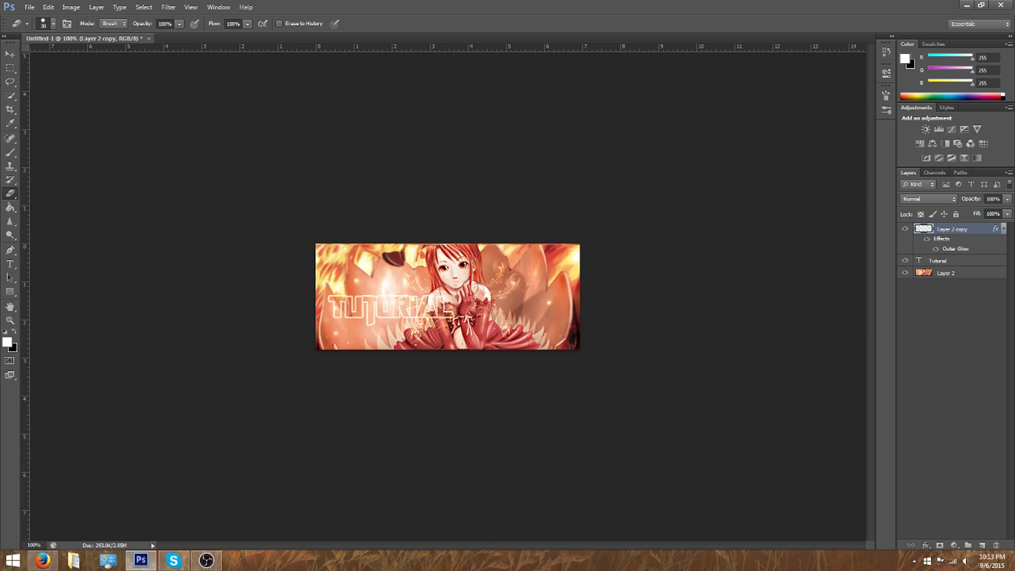
click(10, 53)
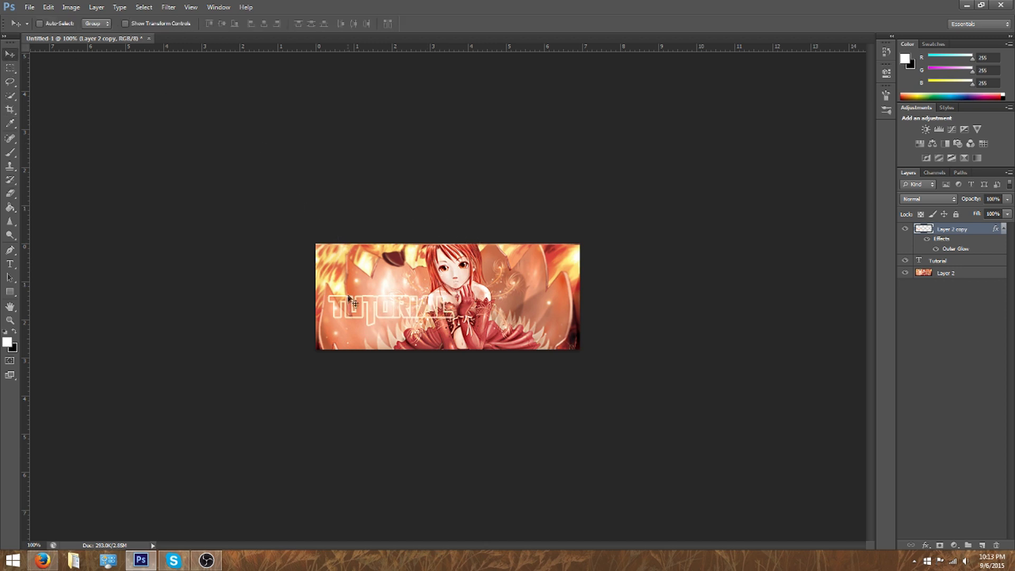
drag(350, 287, 338, 260)
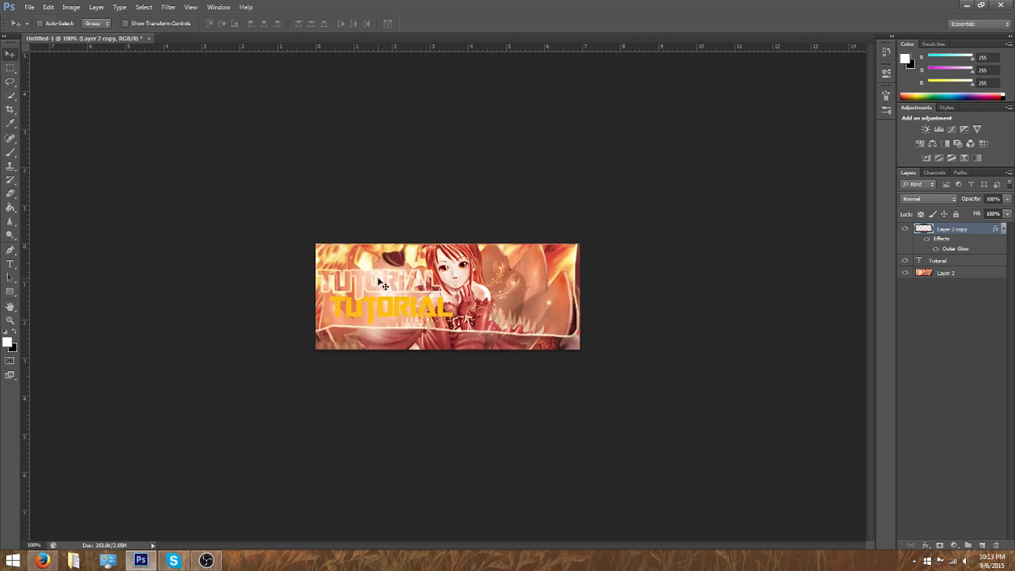
key(super)
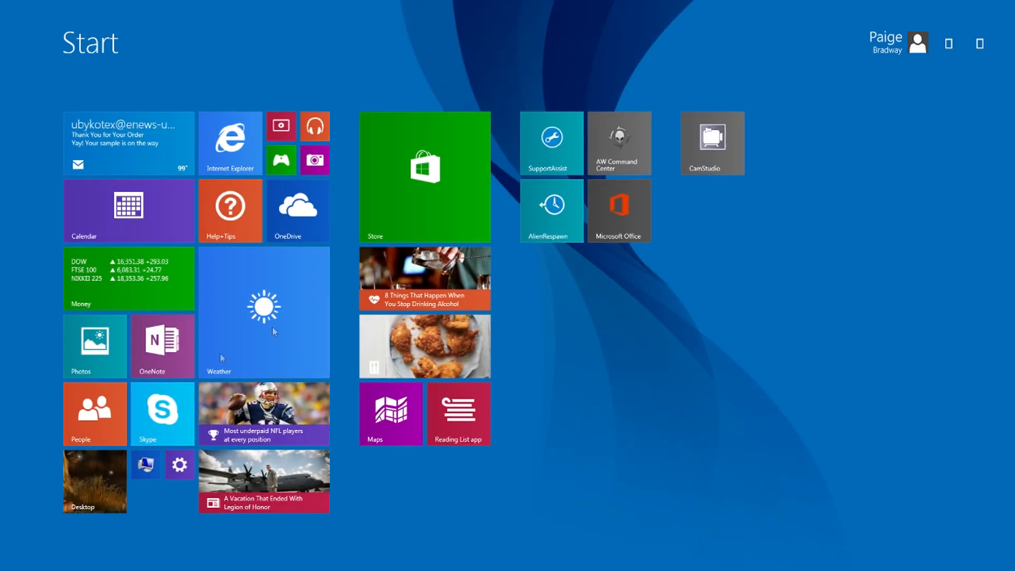
click(102, 491)
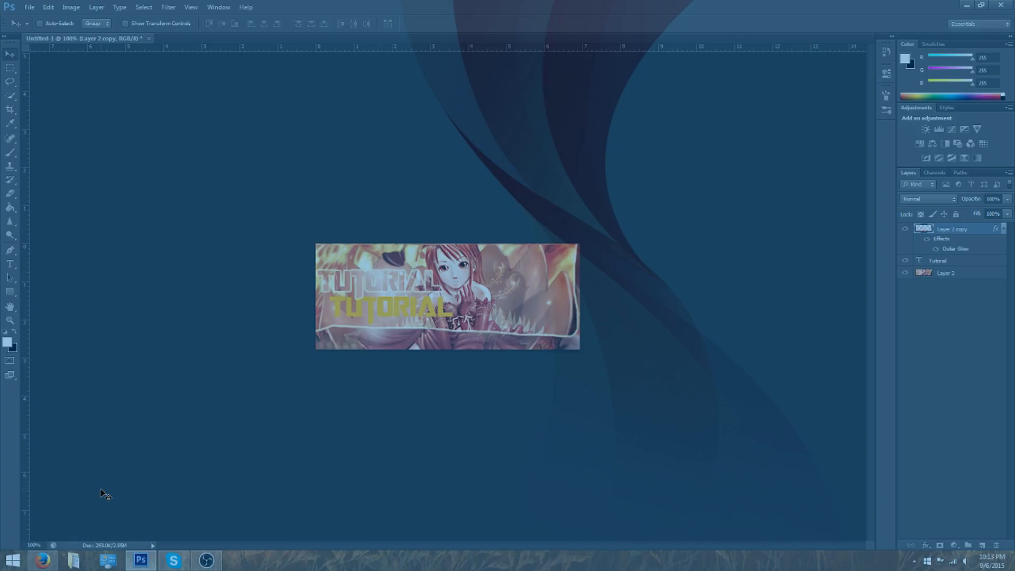
key(ctrl+z)
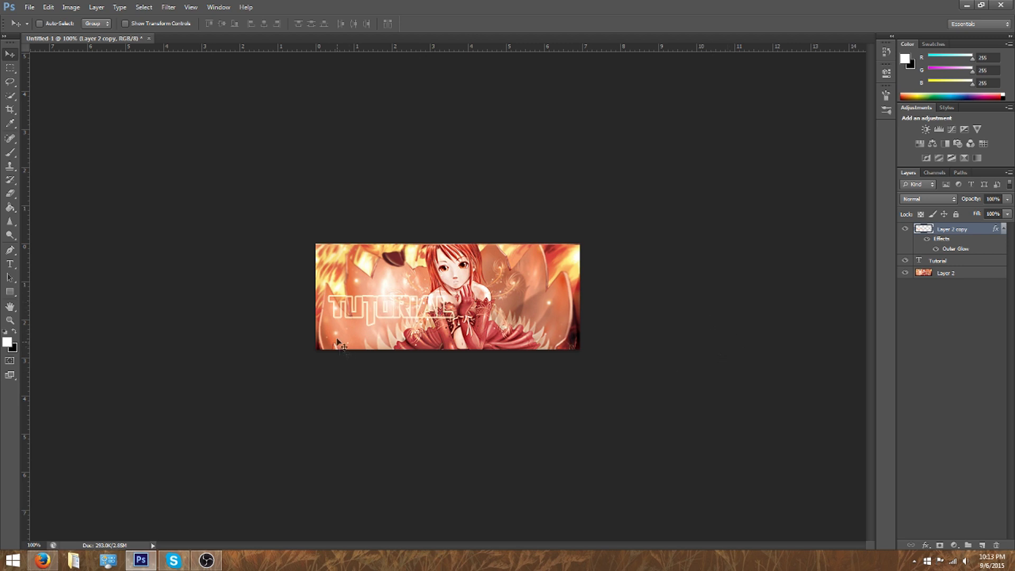
Hide the Tutorial text layer and shift Layer 2 copy slightly left to offset the glowing lettering
click(946, 261)
click(904, 261)
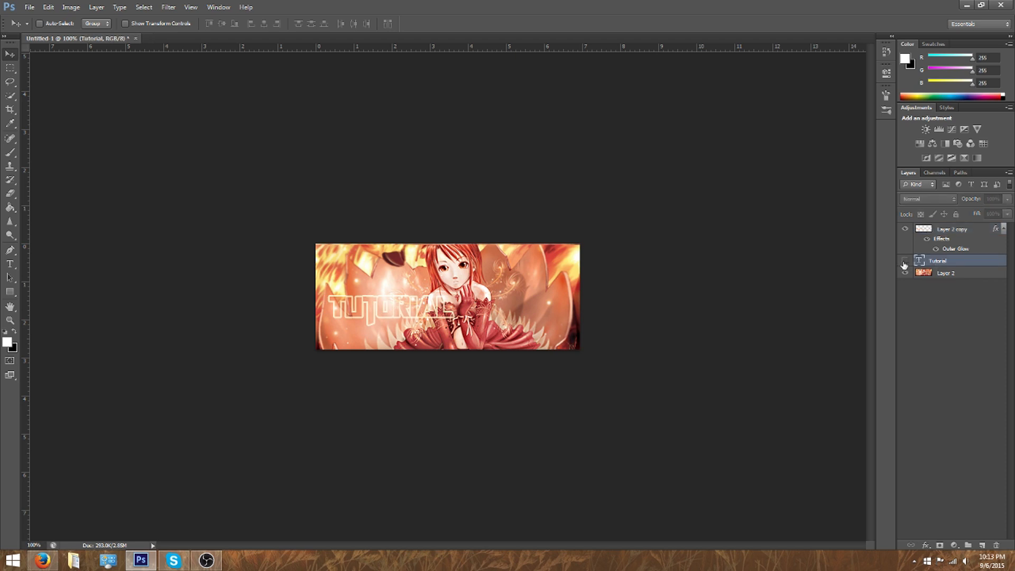
click(944, 239)
mouse_move(376, 316)
mouse_down()
mouse_move(368, 321)
mouse_move(372, 234)
mouse_move(353, 276)
mouse_move(361, 287)
mouse_move(407, 208)
mouse_move(375, 198)
mouse_move(343, 249)
mouse_move(370, 316)
mouse_up()
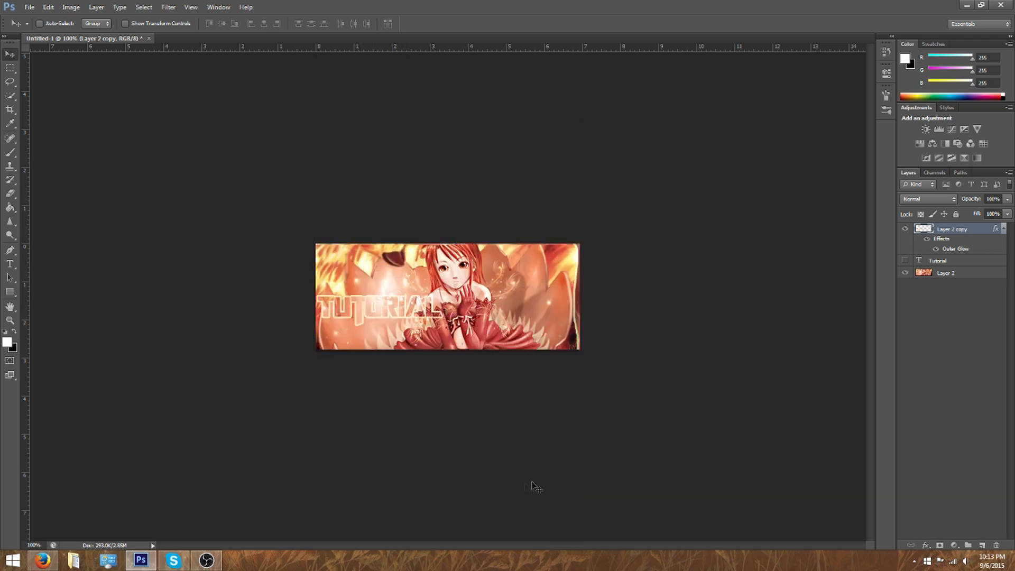
Erase the left side of Layer 2 copy's off-canvas image, shifting the layer up for access and back into place
drag(482, 414, 382, 324)
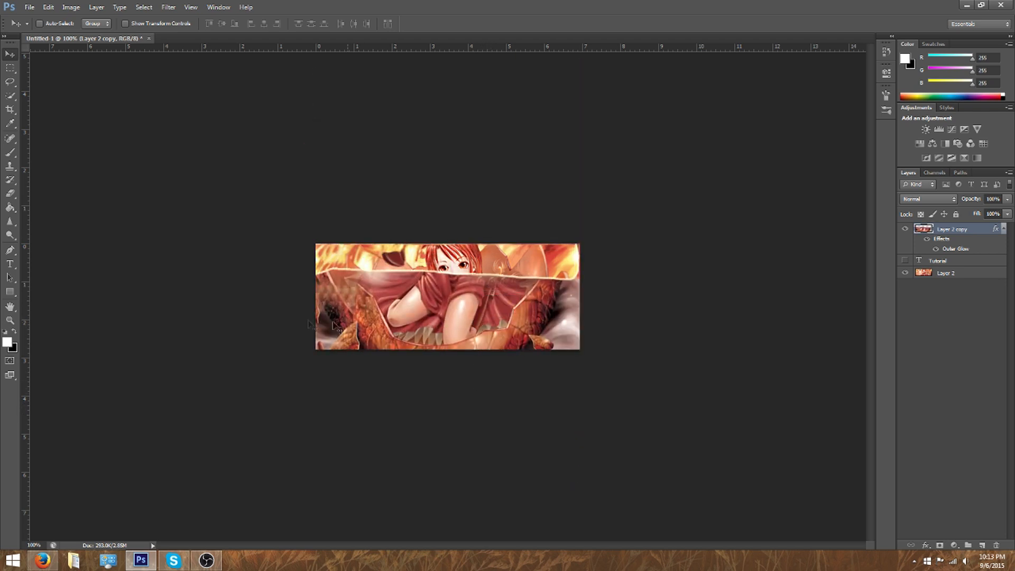
click(10, 196)
click(45, 192)
mouse_move(275, 279)
mouse_down()
mouse_move(325, 274)
mouse_move(304, 297)
mouse_move(299, 344)
mouse_move(418, 278)
mouse_move(352, 344)
mouse_up()
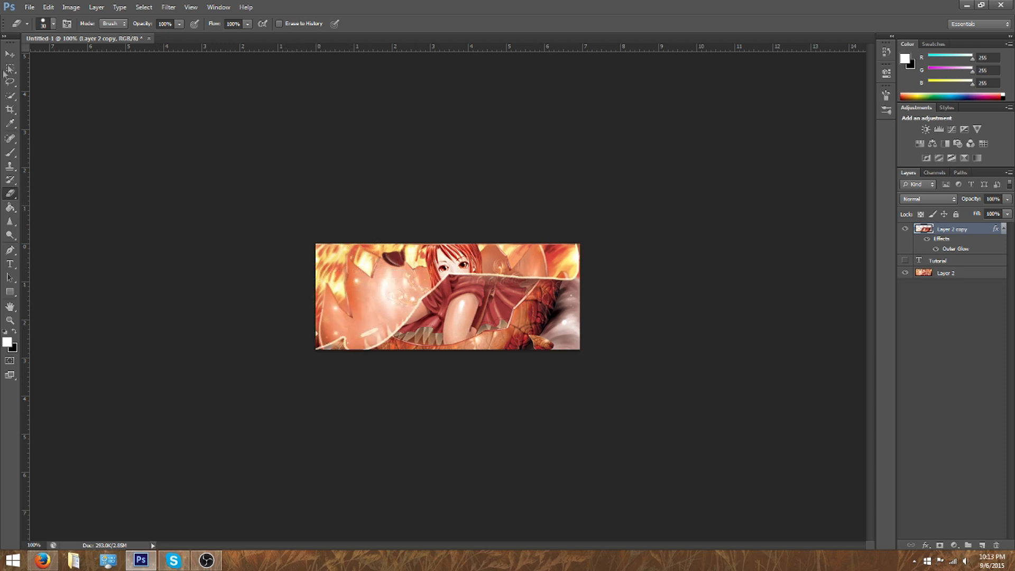
click(9, 55)
drag(452, 286, 431, 351)
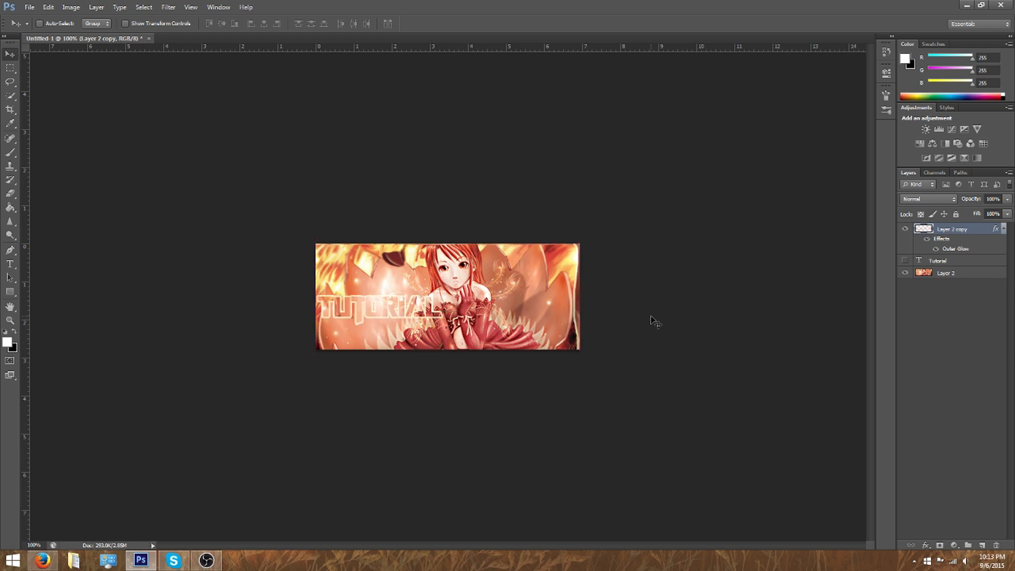